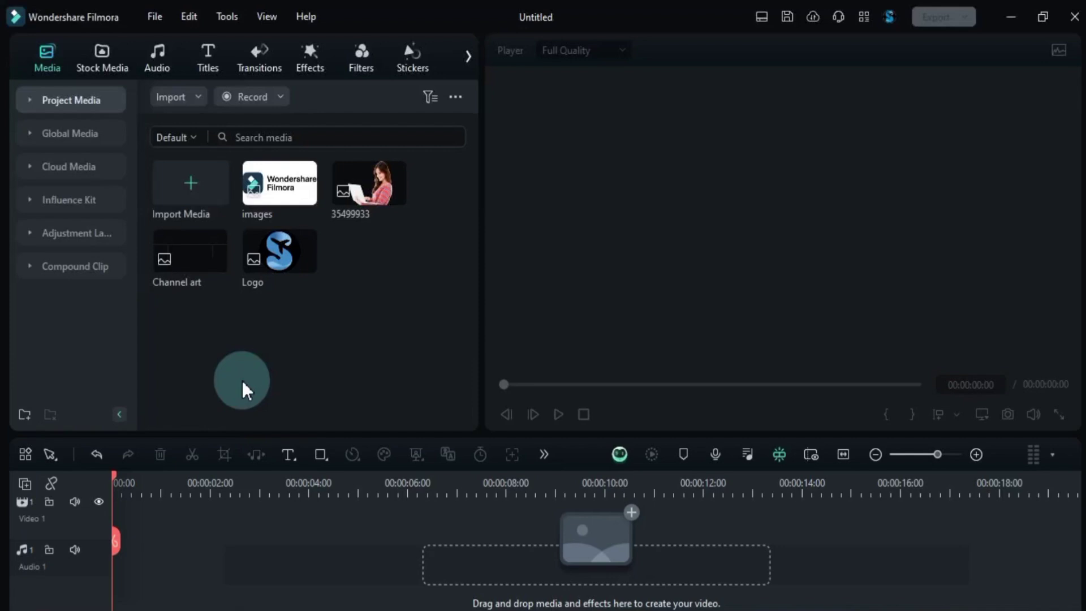
Load the Channel art template into the Player to preview its banner guide zones.
left_click(195, 258)
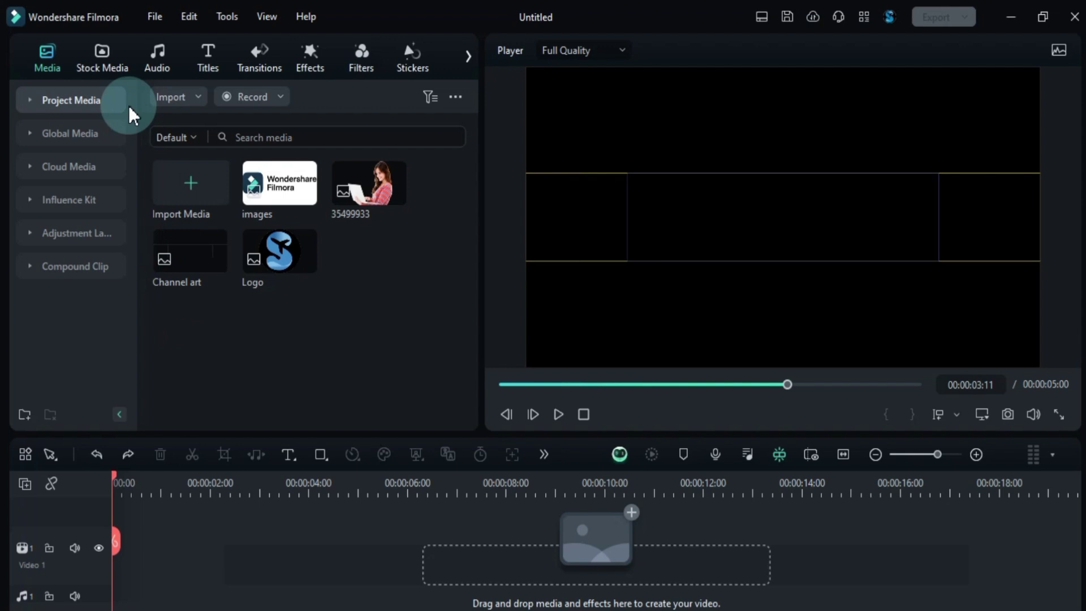
Place the Material Texture Media 08 metal dot texture from Stock Media on the timeline.
left_click(105, 70)
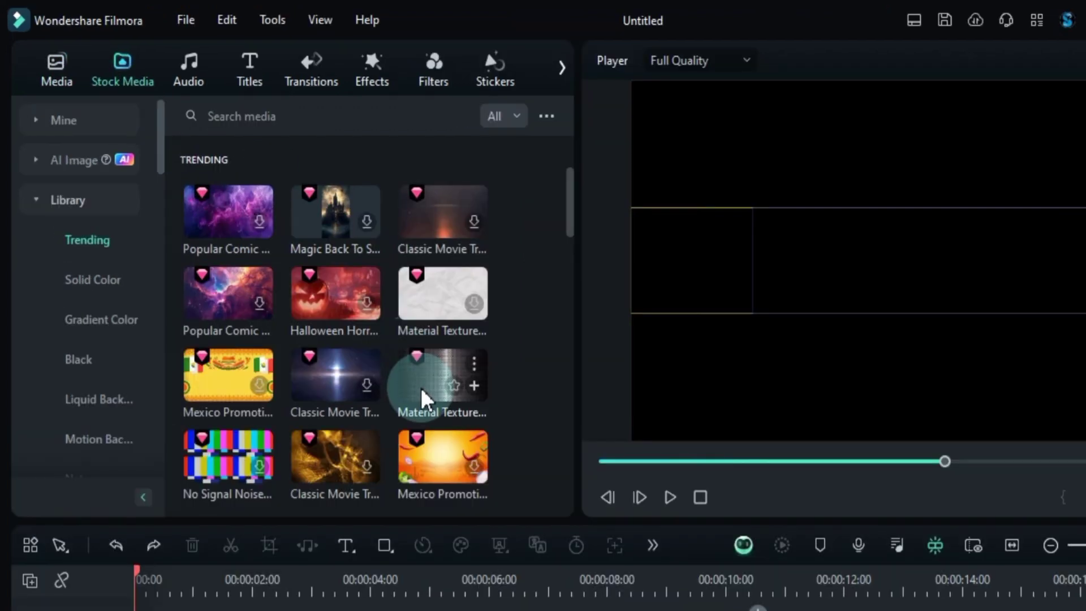
left_click_drag(366, 318, 145, 559)
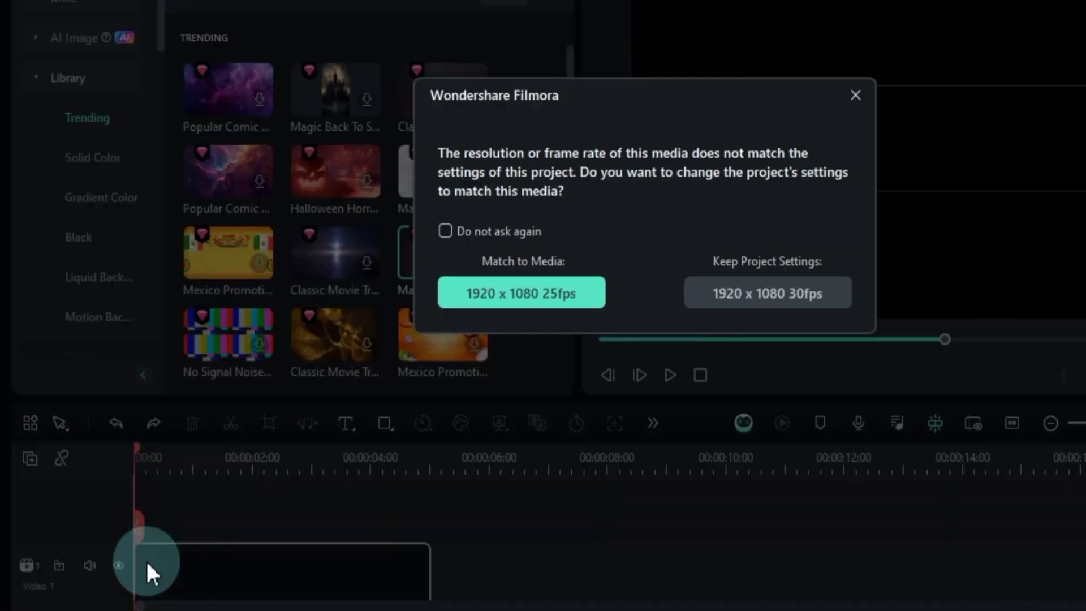
left_click(854, 97)
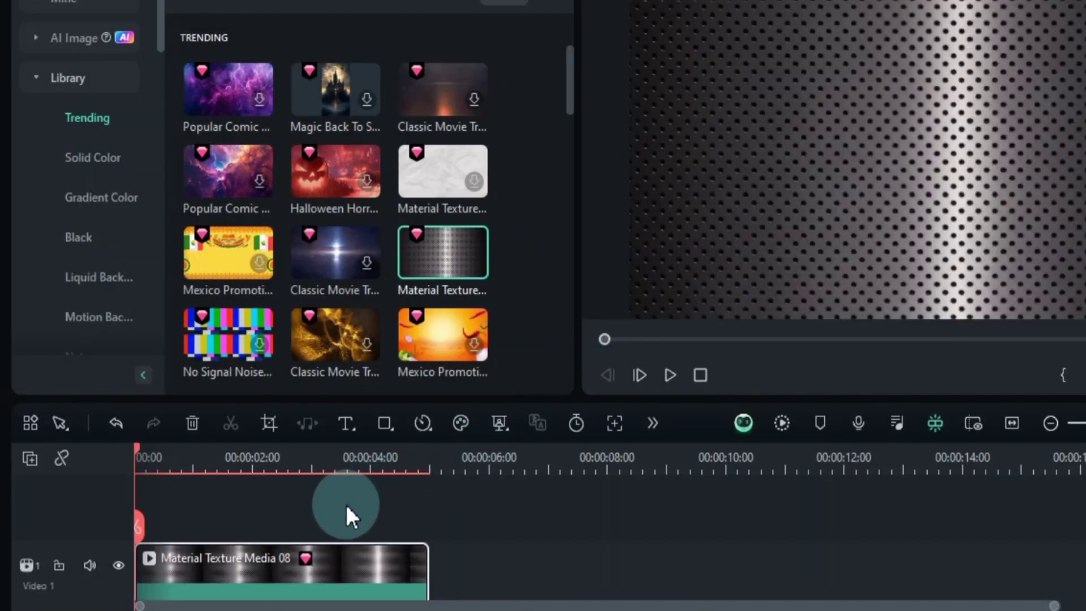
left_click(346, 502)
scroll(525, 208, "down", 3)
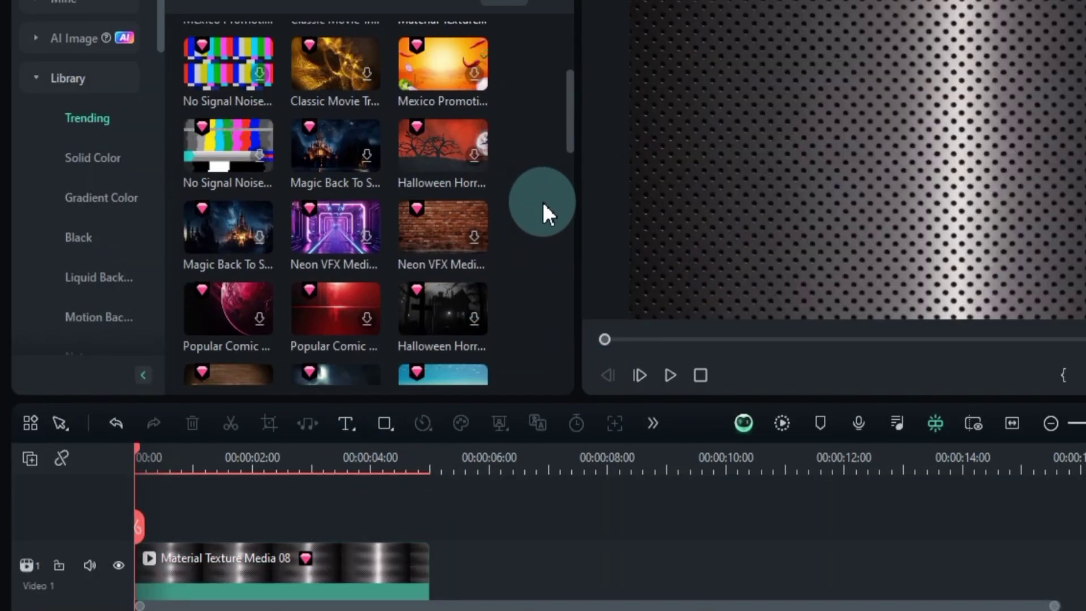
scroll(542, 202, "down", 2)
scroll(542, 202, "down", 2)
scroll(542, 202, "down", 1)
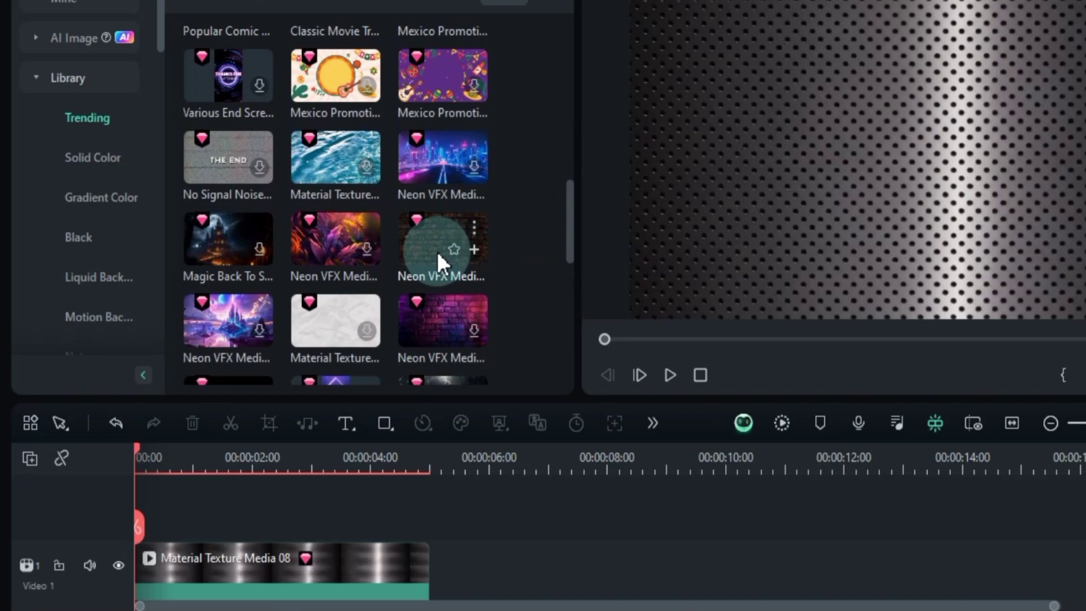
Add the Neon VFX Media 02 brick wall clip on the track above the texture.
left_click_drag(412, 247, 157, 524)
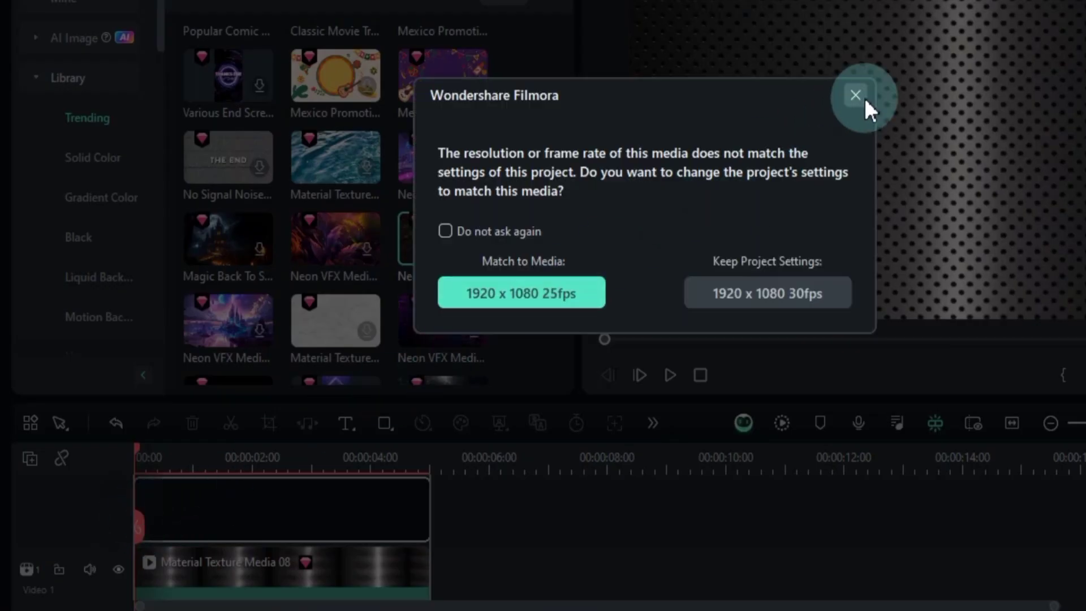
left_click(857, 98)
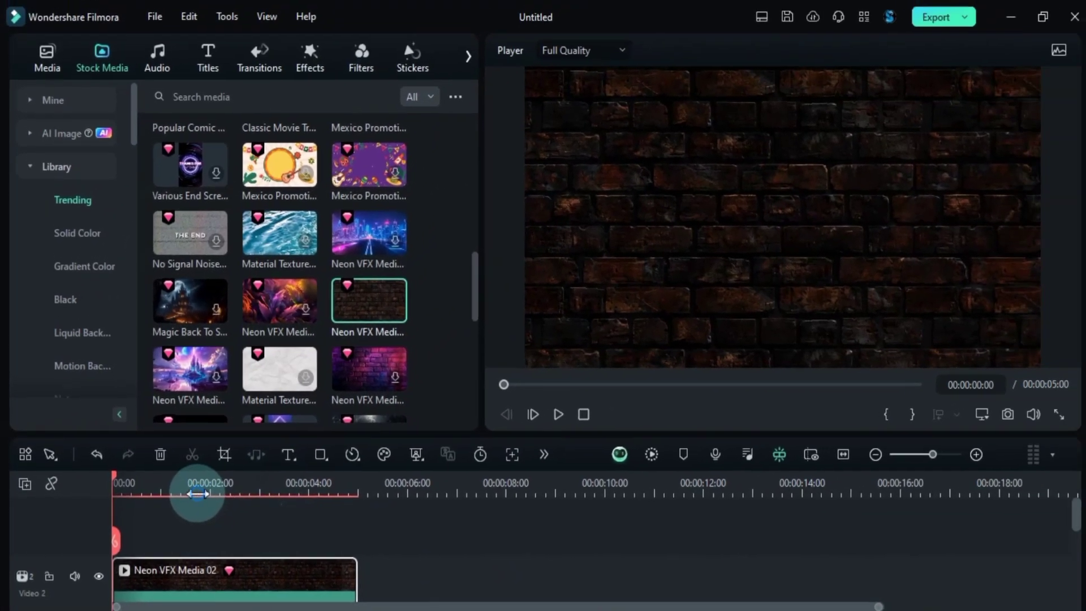
left_click(197, 502)
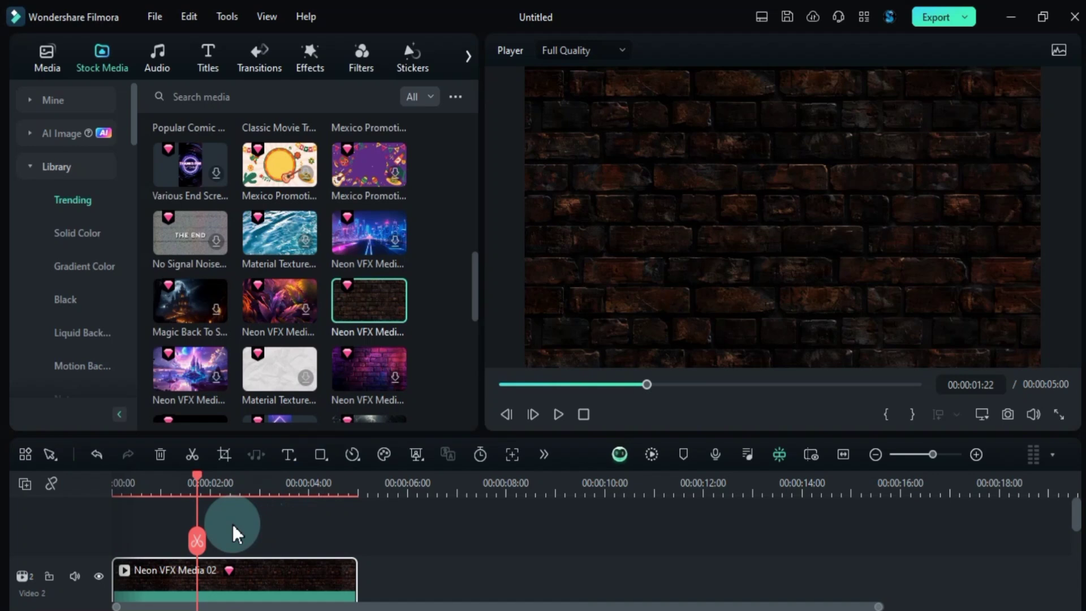
left_click(251, 543)
Place Channel art on Video 3, keeping the project at 16:9 (Widescreen), 1920x1080.
left_click(48, 77)
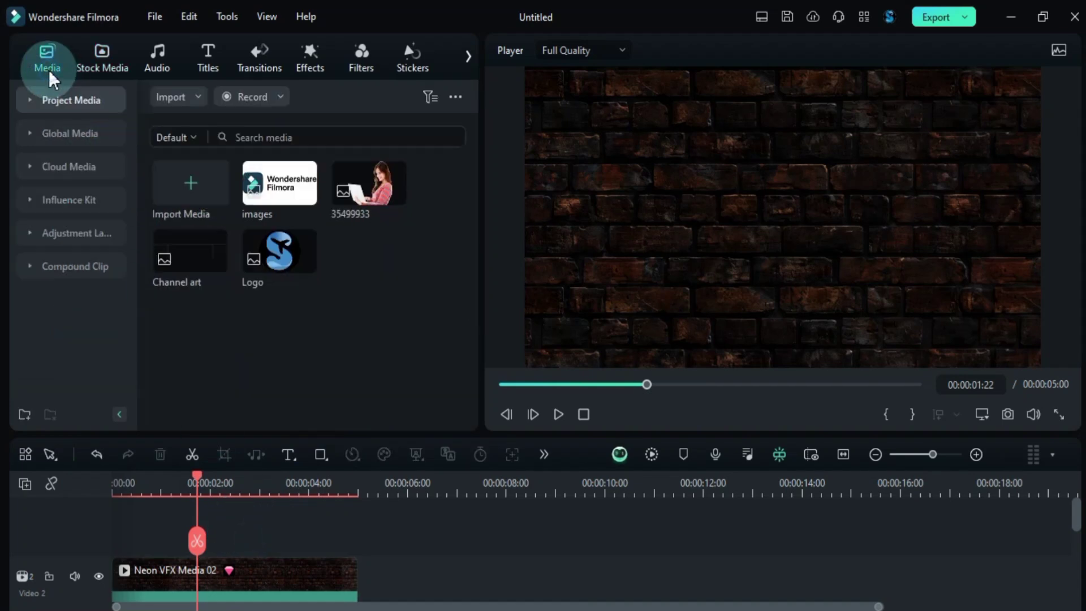
left_click_drag(174, 250, 131, 536)
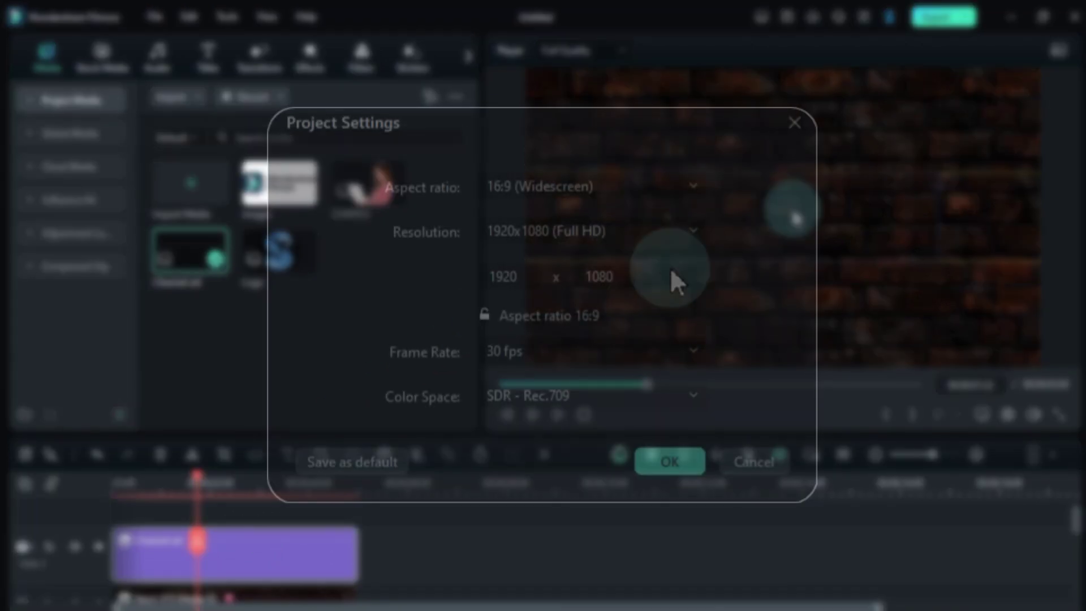
left_click(625, 193)
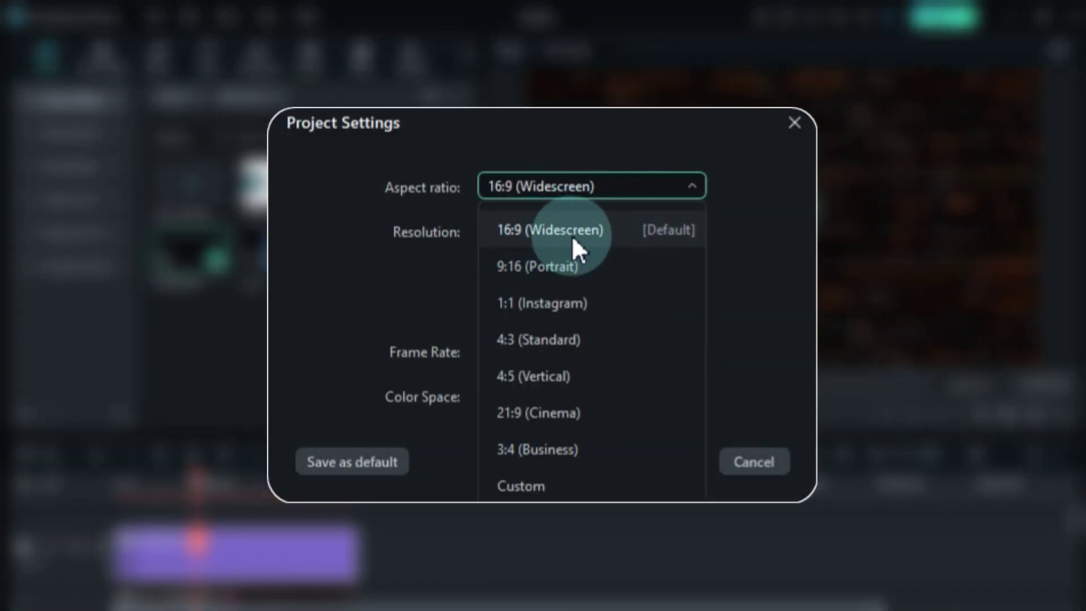
left_click(659, 224)
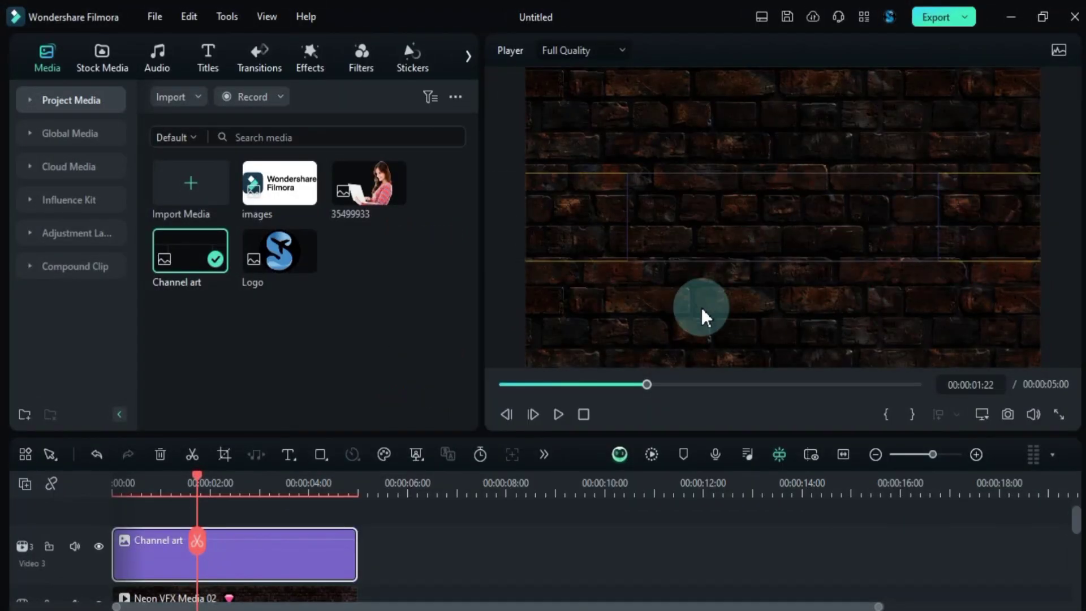
scroll(295, 553, "down", 2)
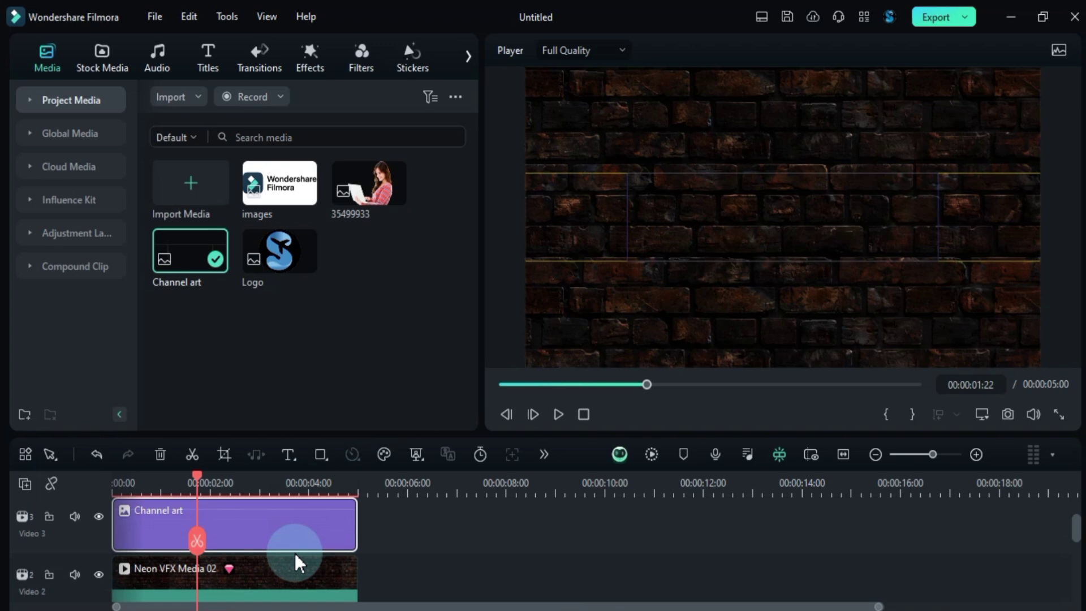
Give the brick wall clip a Parallel Lines mask with Rotate 90 and Width 20%.
left_click(294, 553)
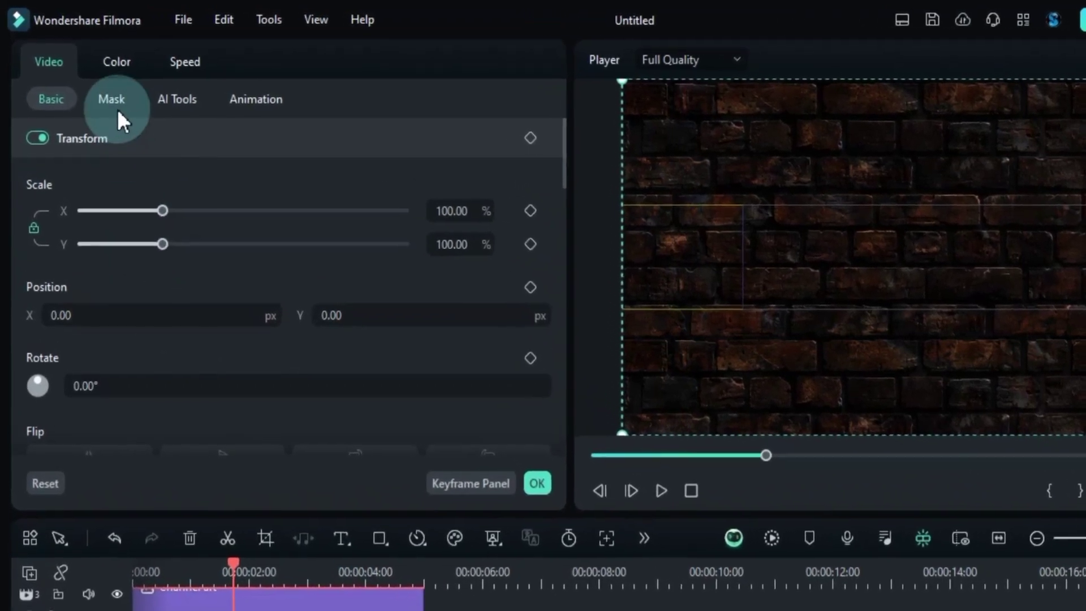
left_click(106, 95)
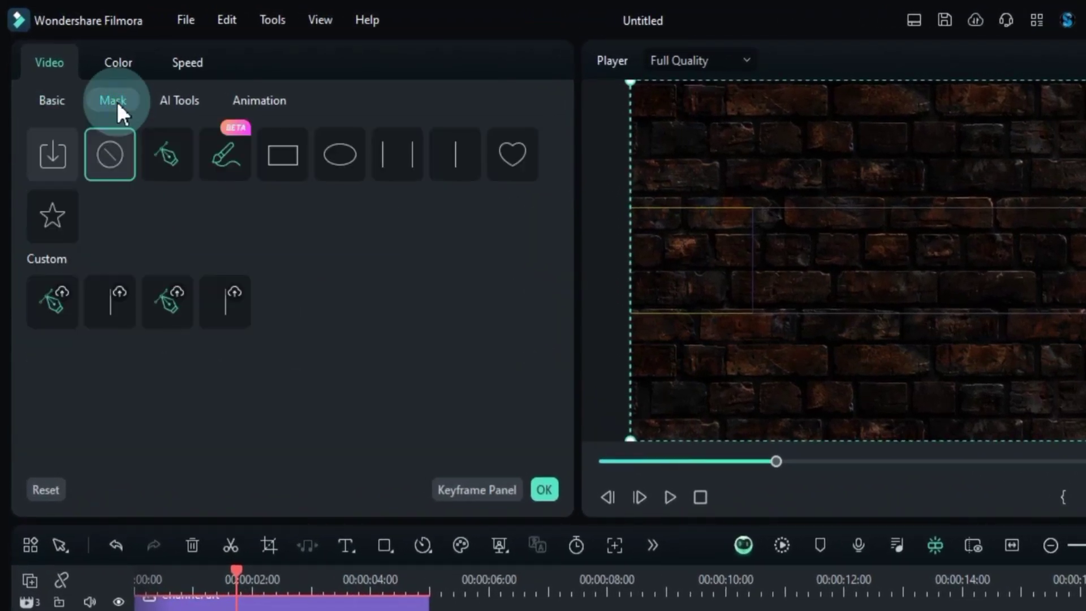
left_click(396, 163)
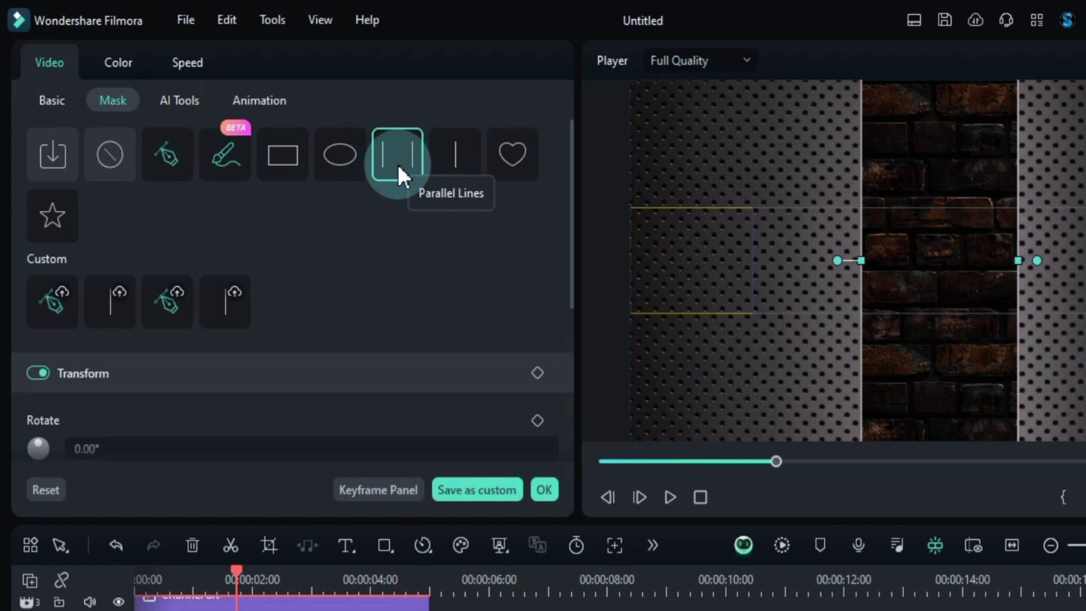
scroll(392, 328, "down", 3)
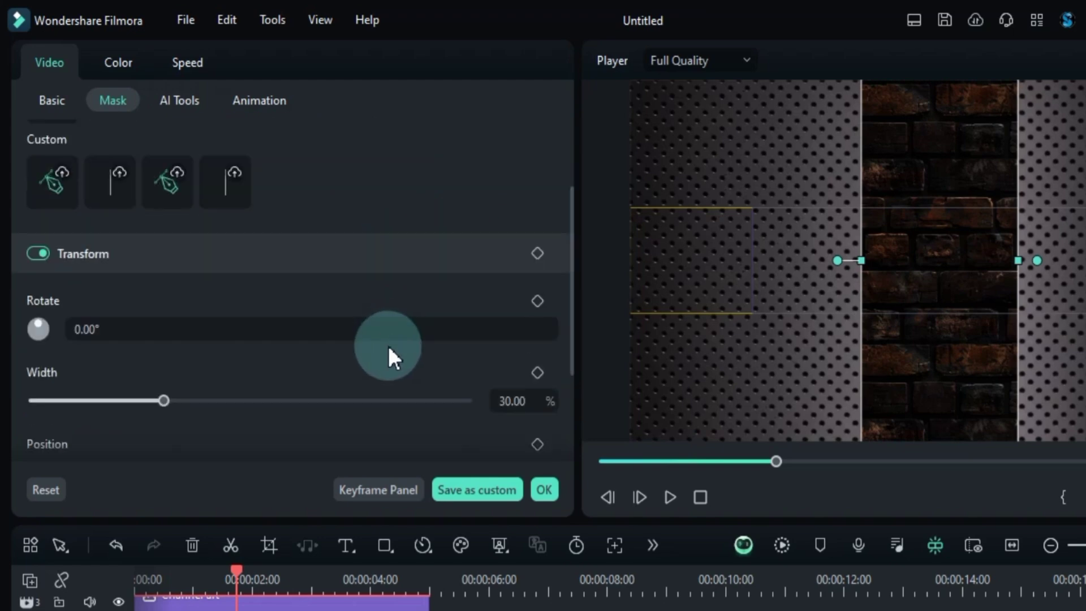
left_click(371, 338)
type("90")
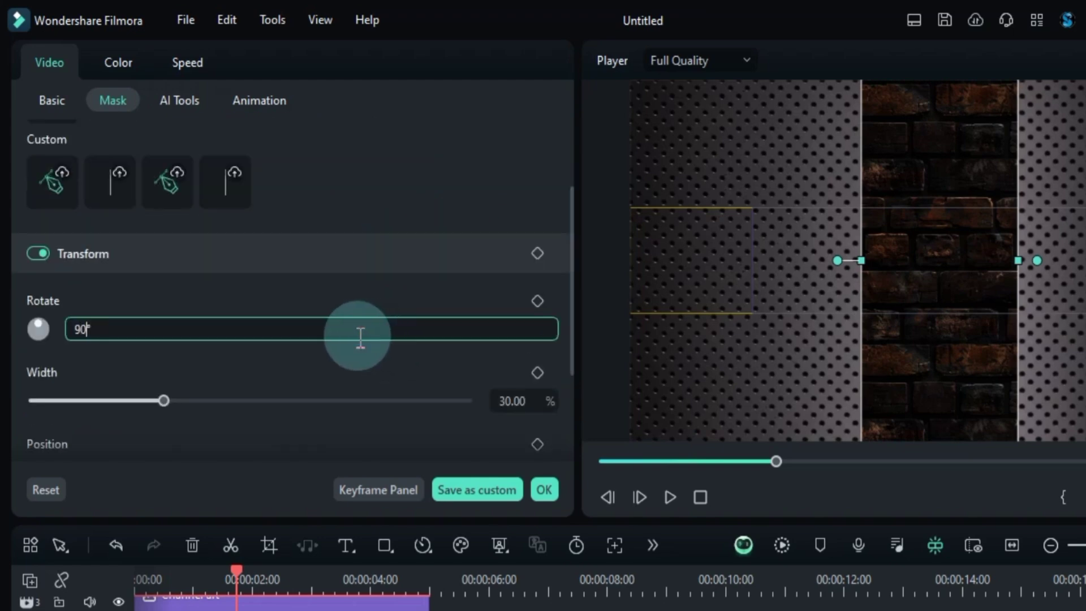
key("Return")
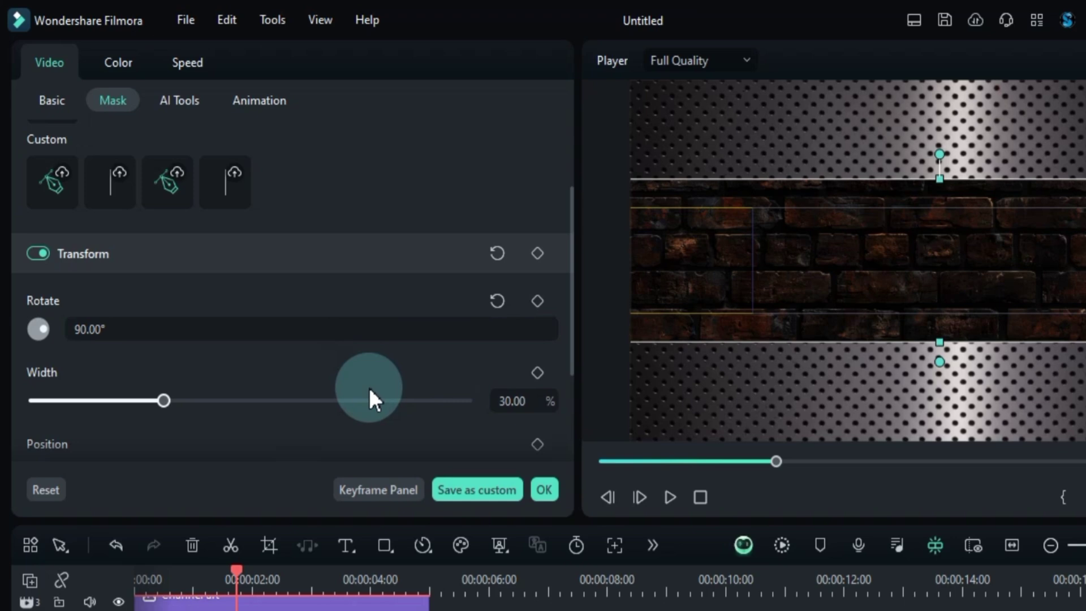
scroll(371, 392, "down", 2)
left_click_drag(514, 349, 513, 348)
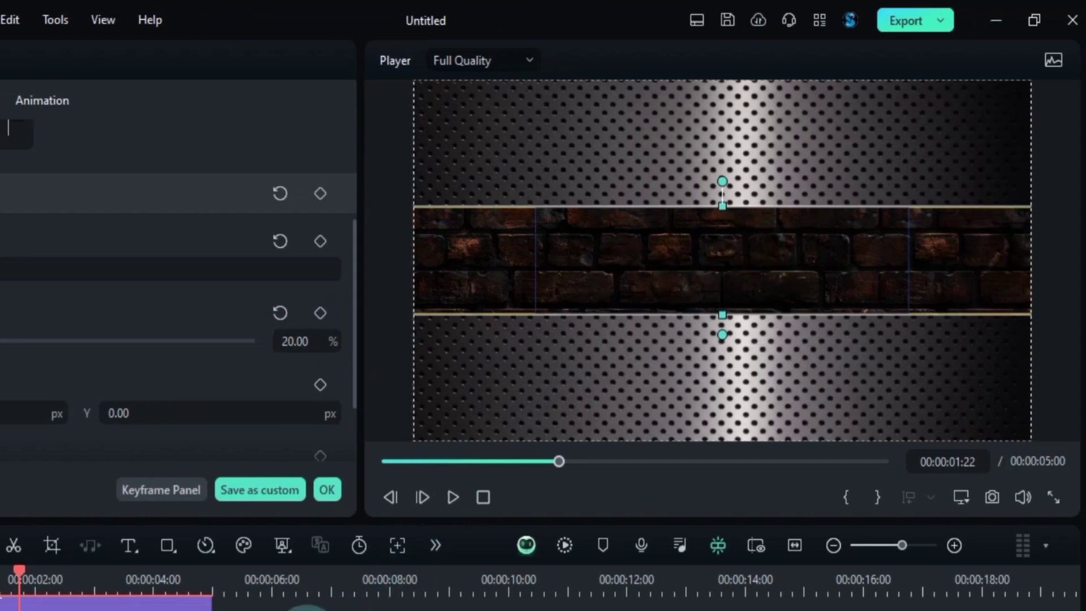
left_click(395, 545)
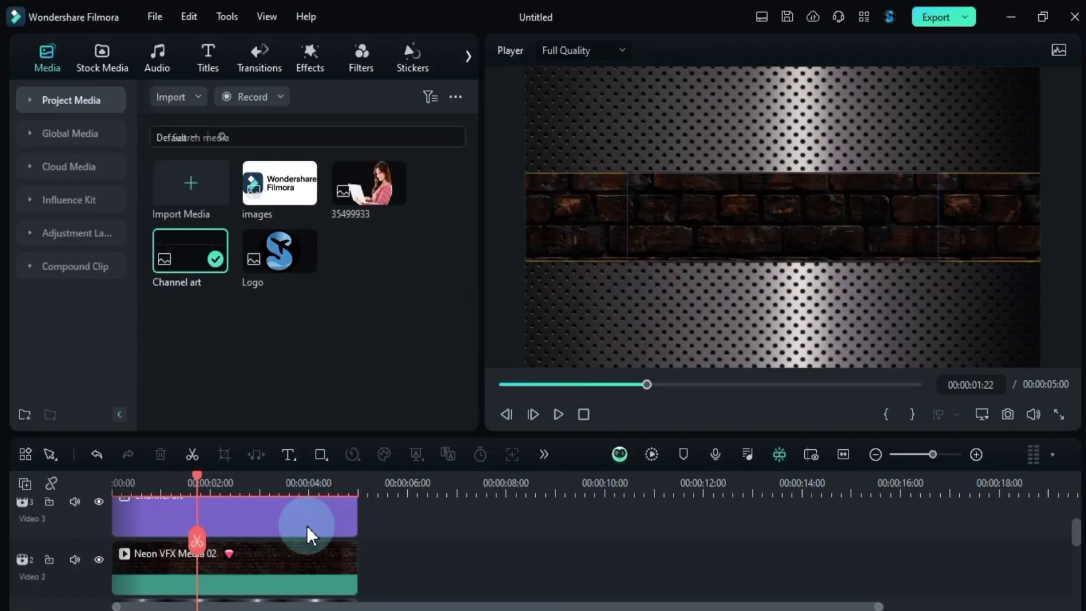
scroll(297, 544, "up", 2)
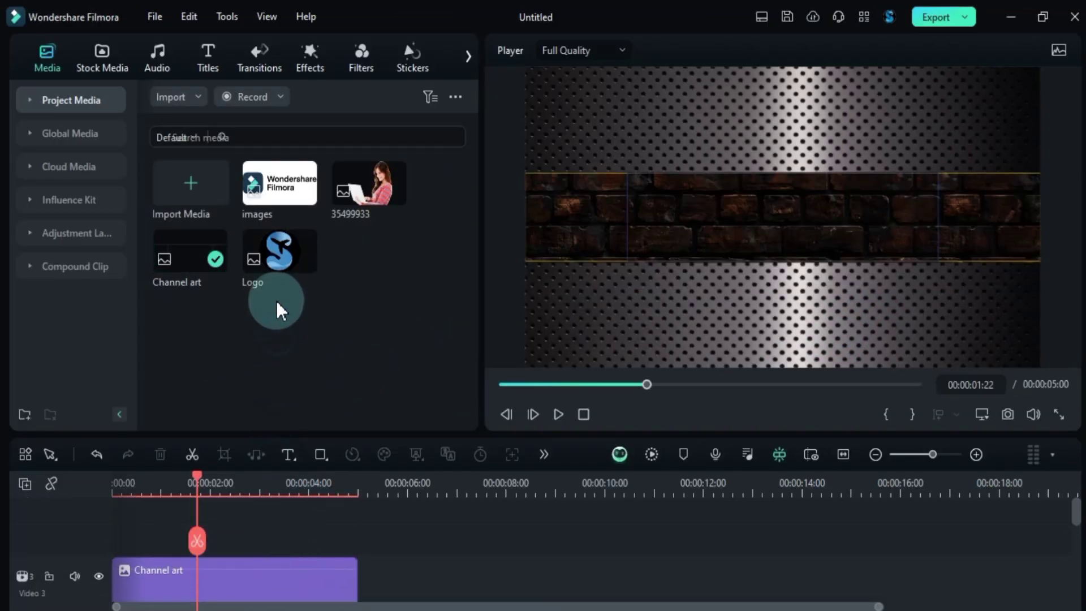
mouse_move(279, 250)
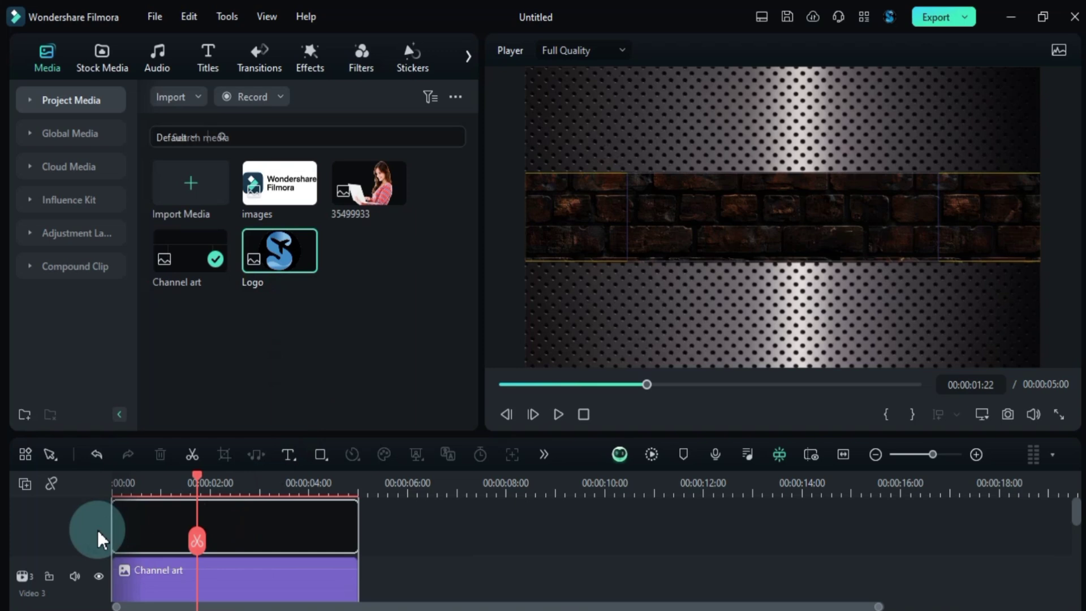
Add the Logo on Video 4, scaled to 18% at Position X -474, Y 60.
left_click_drag(271, 268, 102, 534)
double_click(264, 587)
type("20")
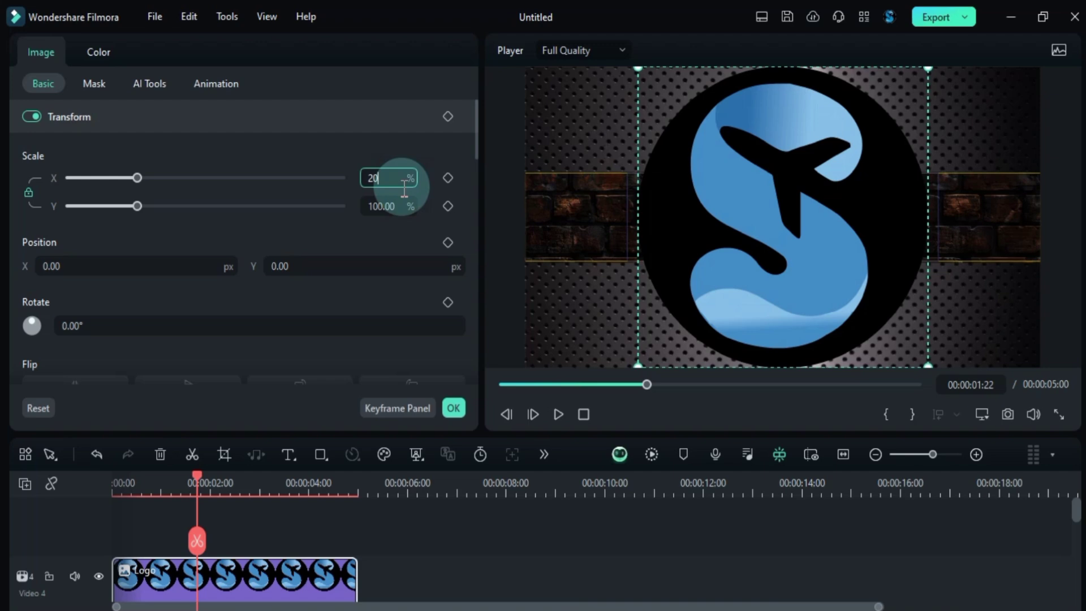
key("Return")
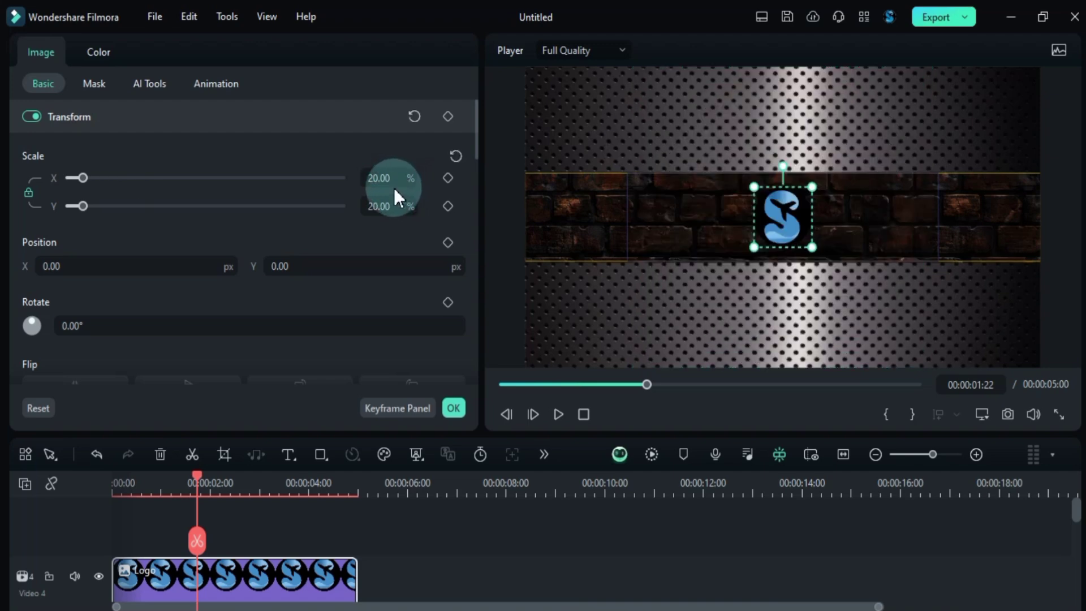
type("18")
key("Return")
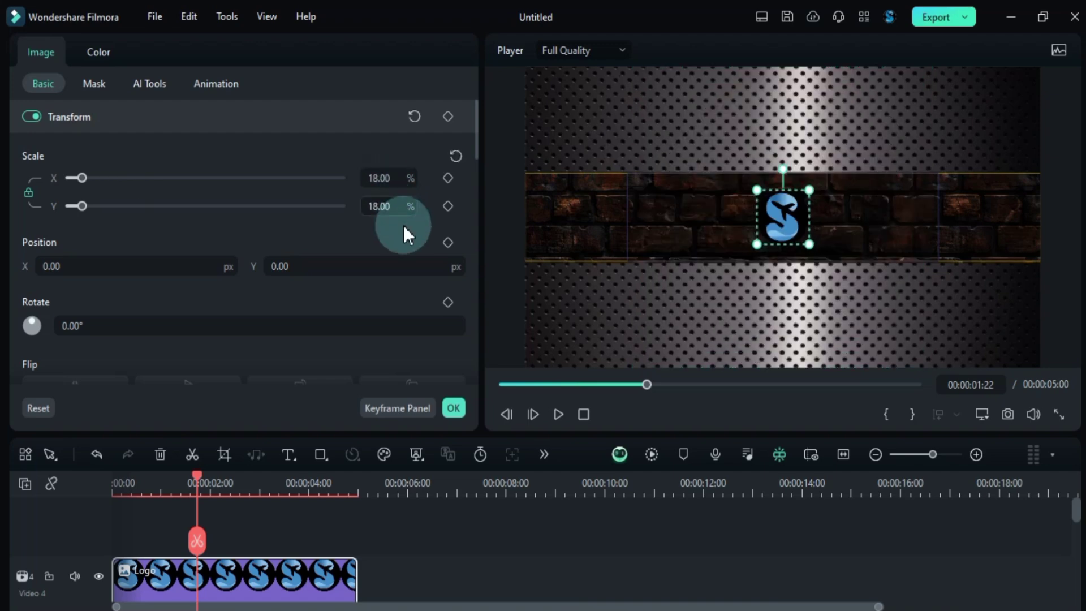
mouse_move(399, 259)
left_mouse_down()
mouse_move(409, 257)
mouse_move(375, 276)
left_mouse_up()
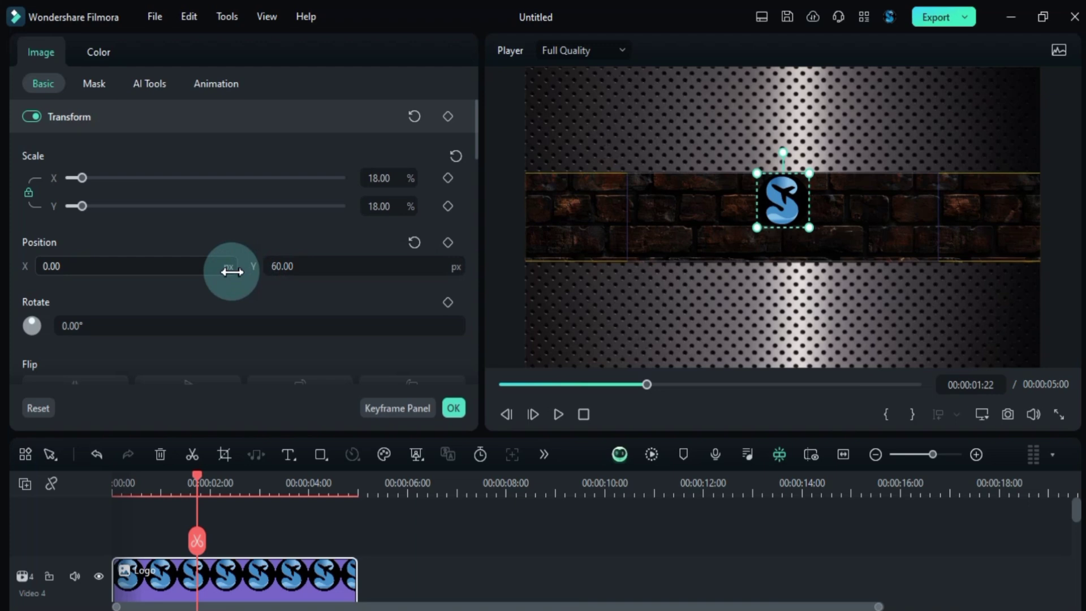
left_click_drag(232, 271, 408, 222)
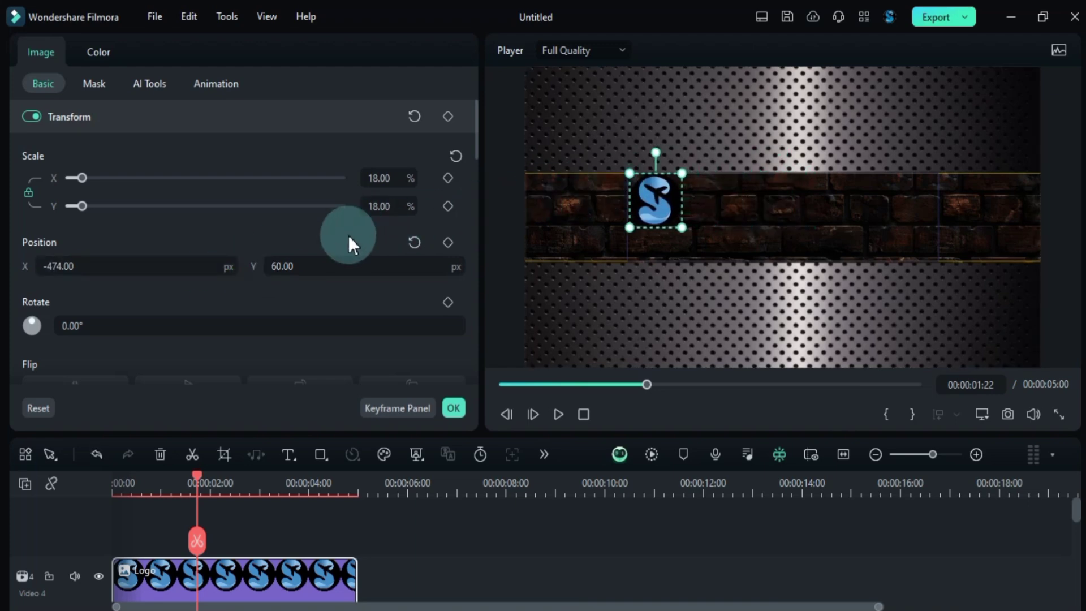
left_click(261, 532)
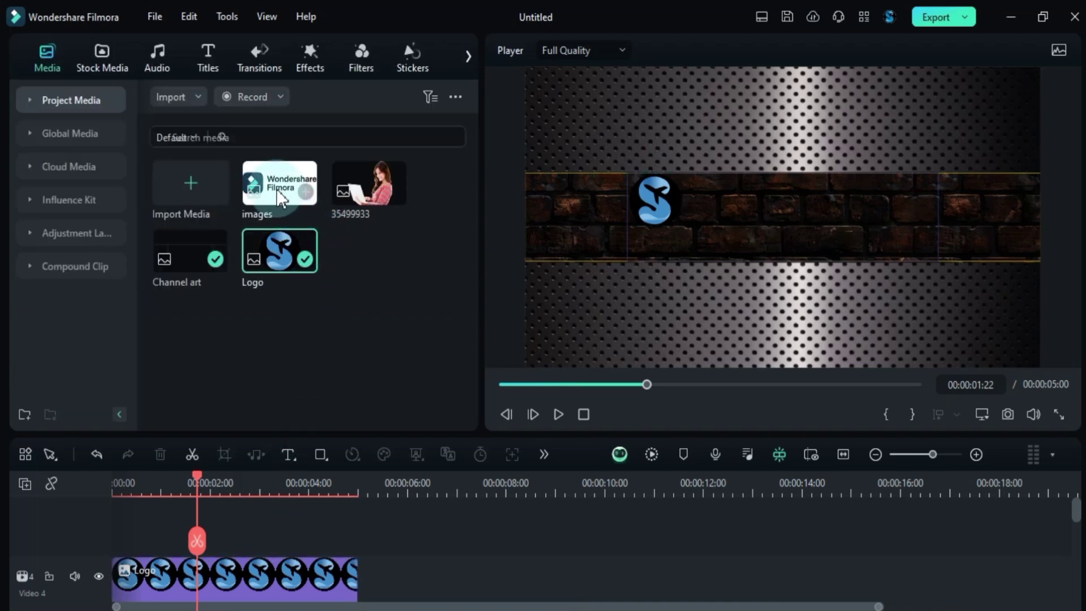
Add the Wondershare Filmora logo image on a new track and scale it to 31%.
left_click_drag(280, 197, 122, 543)
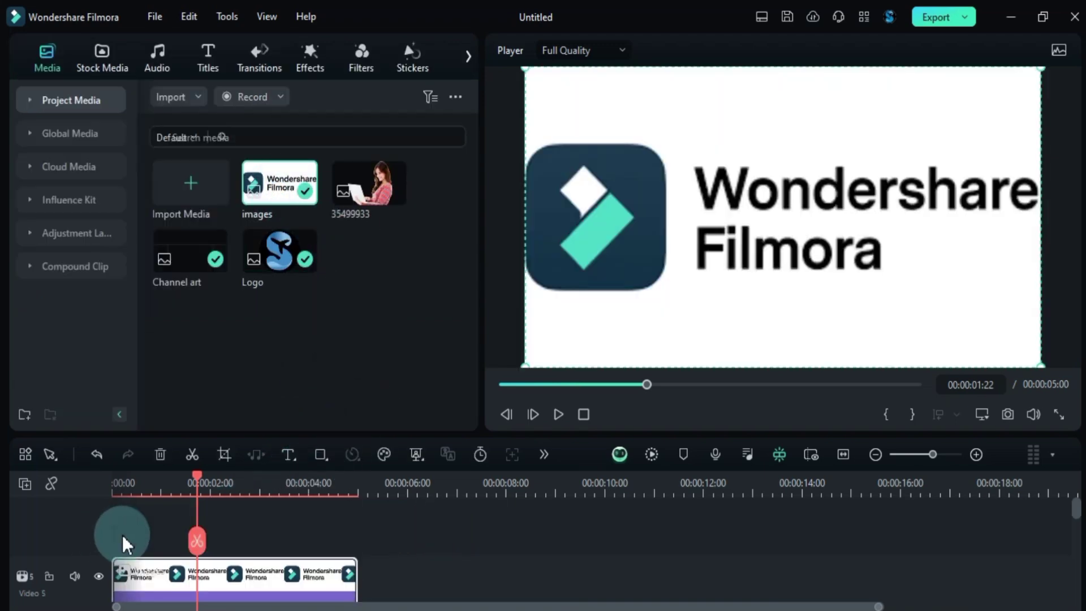
left_click(296, 585)
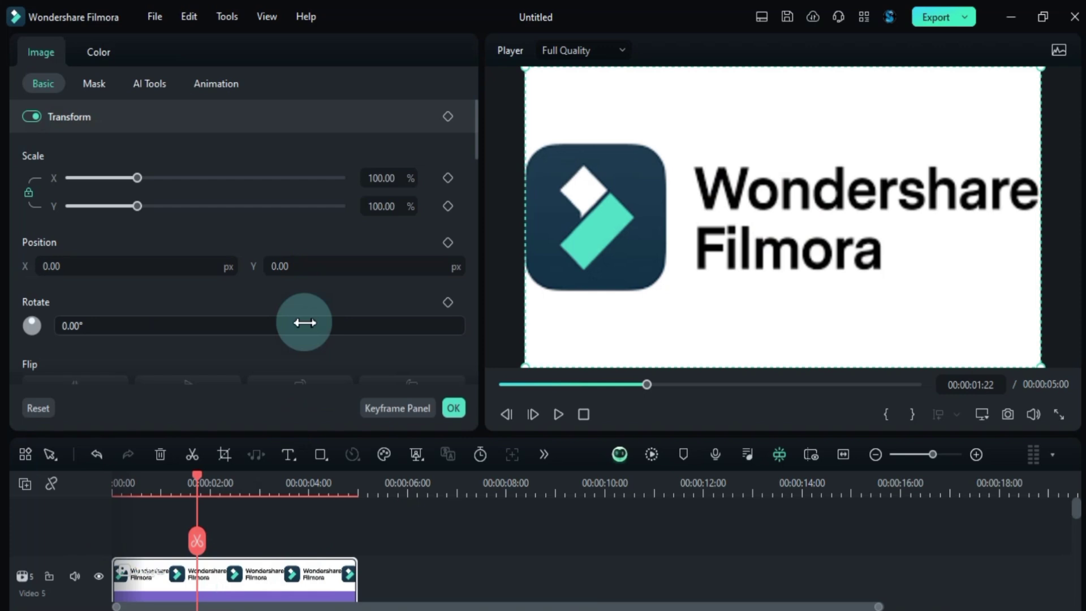
left_click_drag(399, 185, 394, 182)
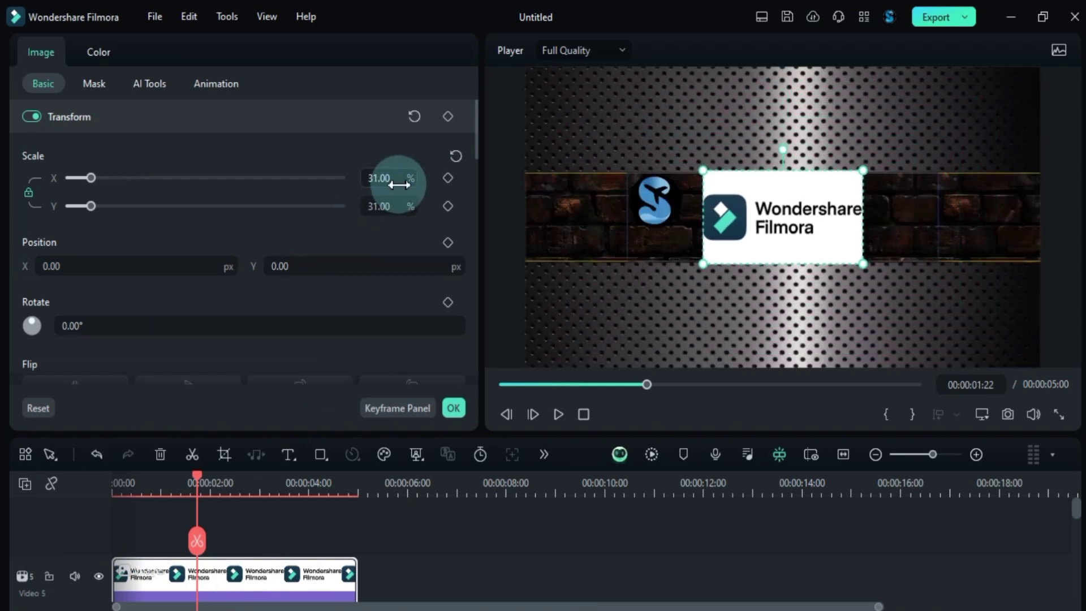
left_click(453, 407)
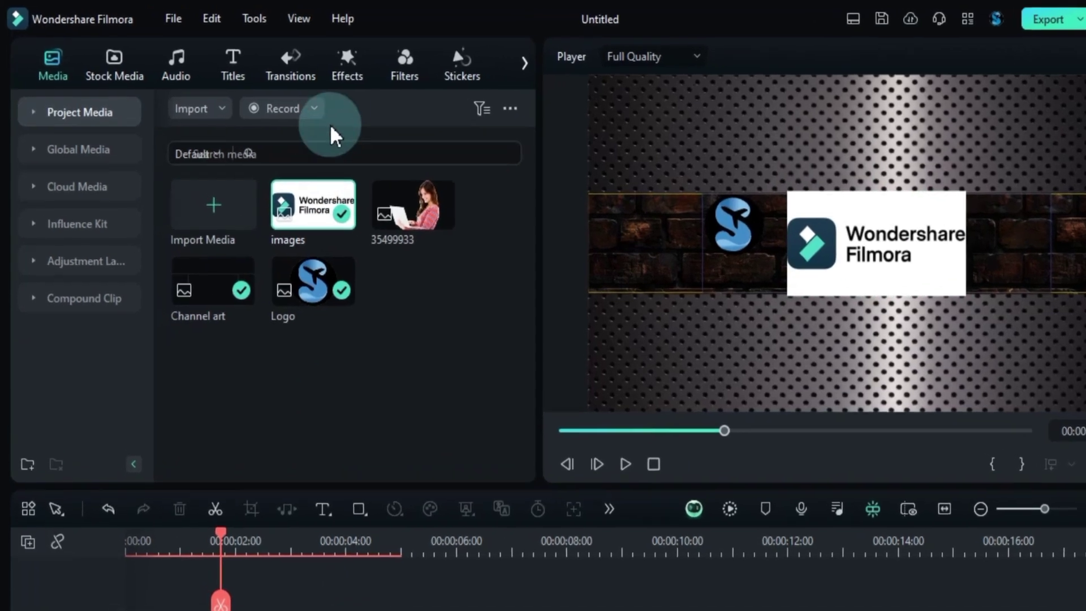
Find the 'Shape mask' effect and apply Shape Mask to the Filmora logo clip.
left_click(347, 64)
type("Shape mask")
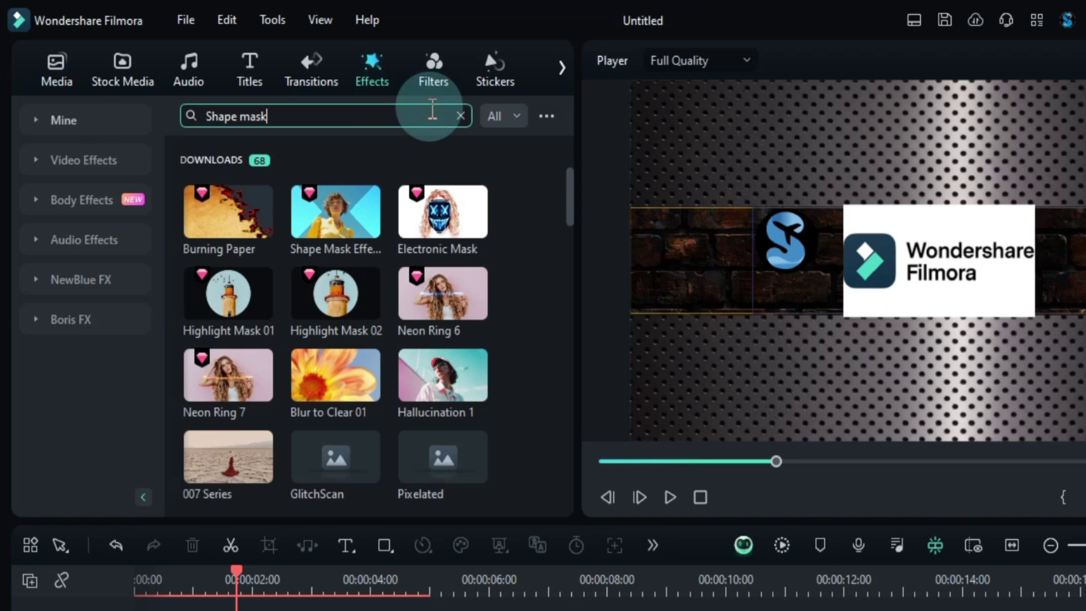
key("Return")
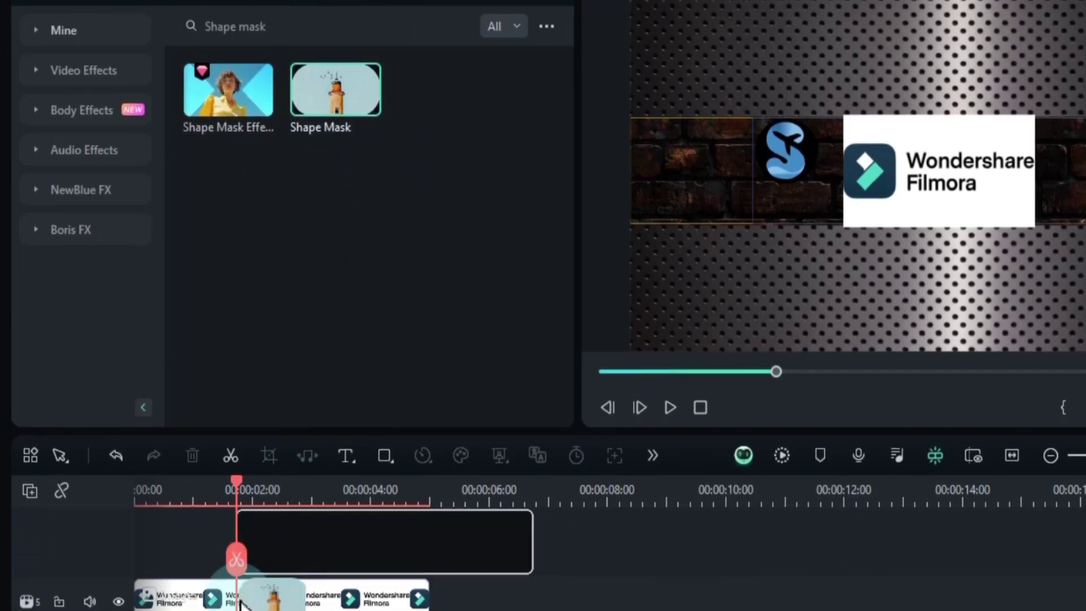
left_click_drag(327, 204, 238, 568)
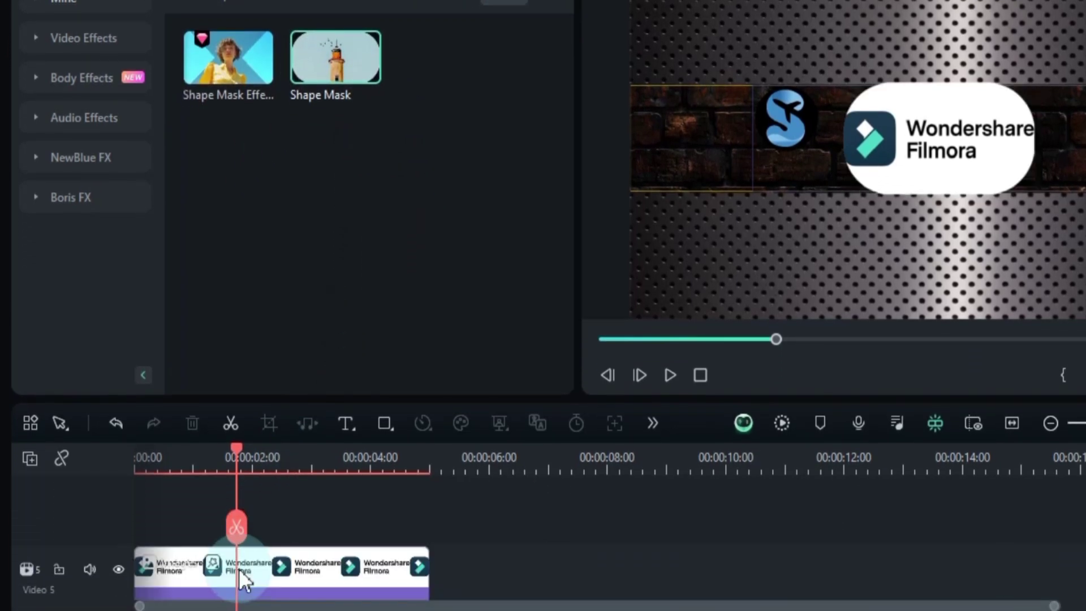
Lower the logo clip's Shape Mask height to 0.54.
left_click(281, 573)
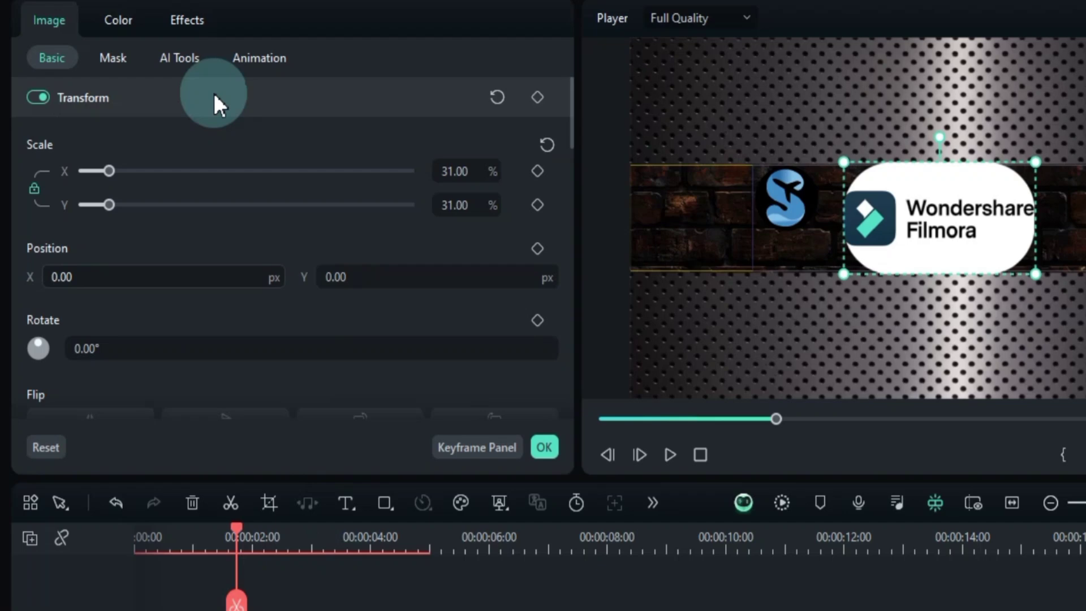
left_click(194, 69)
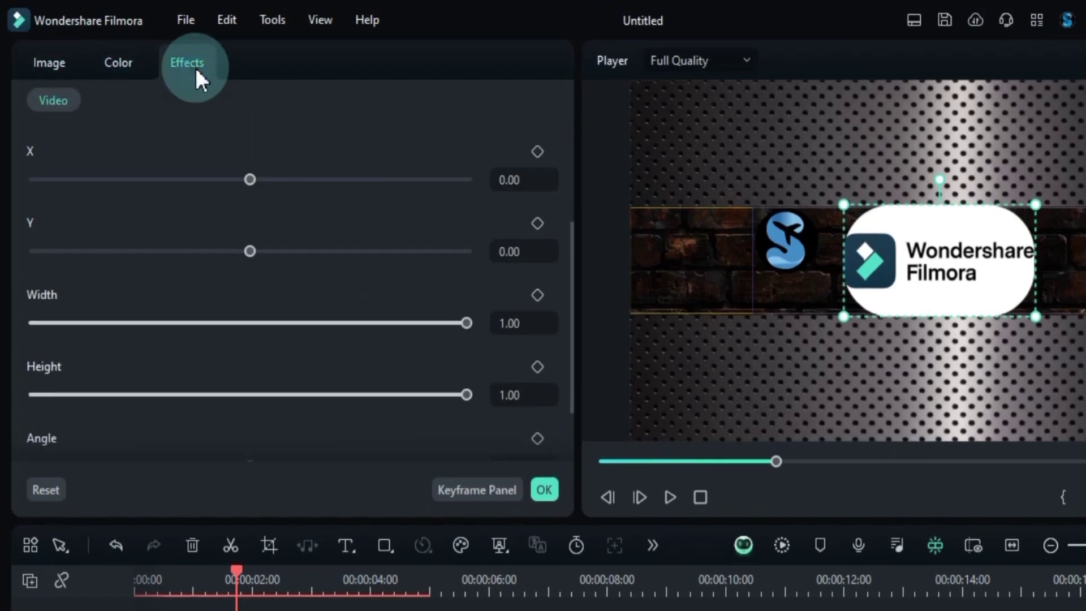
mouse_move(462, 322)
left_mouse_down()
mouse_move(434, 323)
mouse_move(467, 322)
left_mouse_up()
left_click_drag(449, 392, 297, 390)
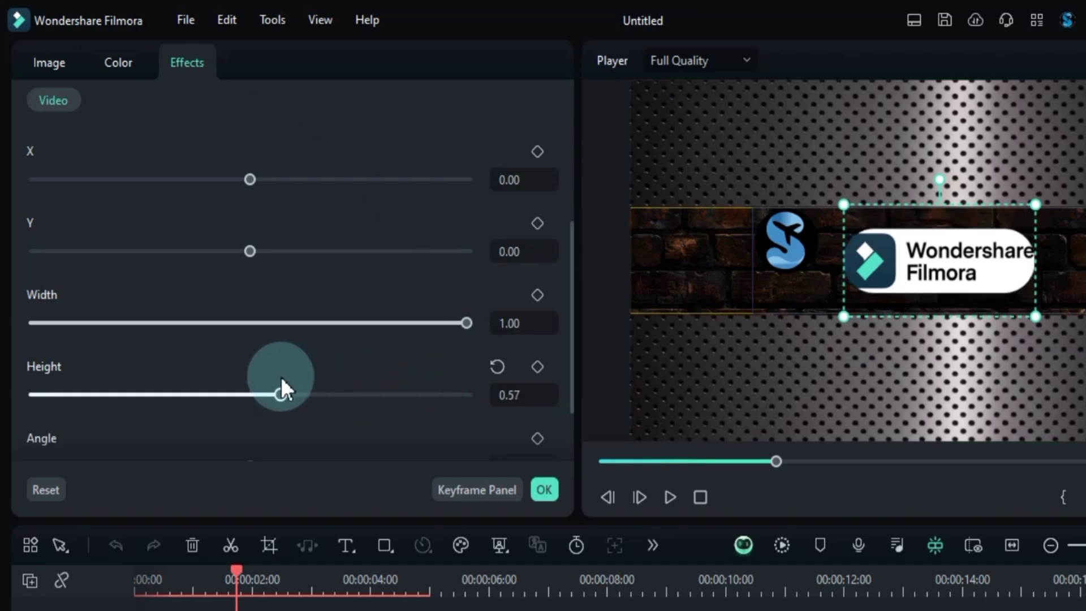
left_click_drag(269, 379, 269, 379)
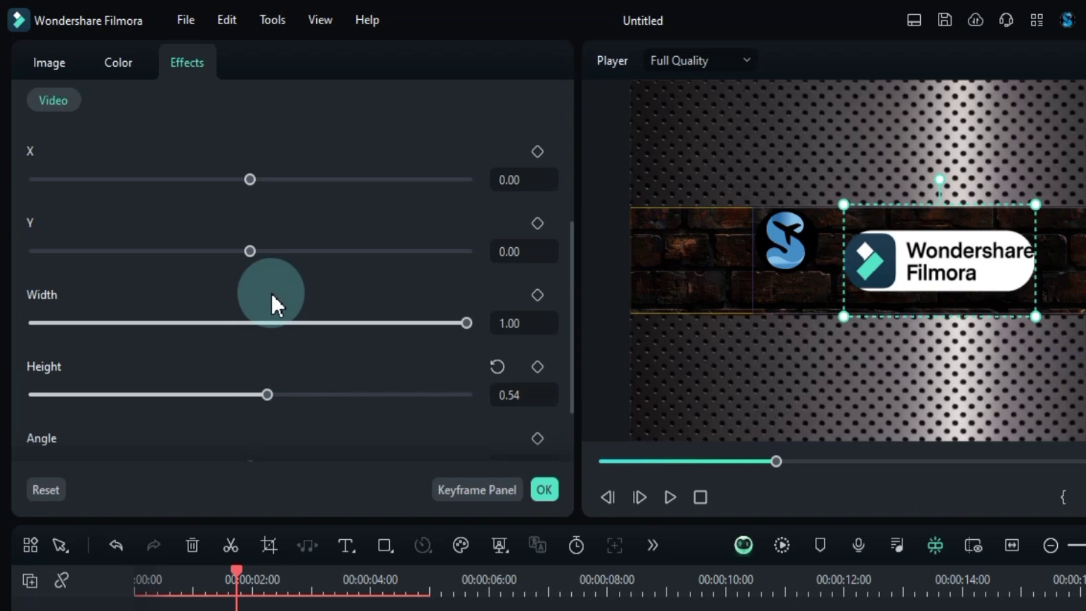
Position the rounded Filmora logo at X -76, Y 56 beside the S logo.
left_click(50, 64)
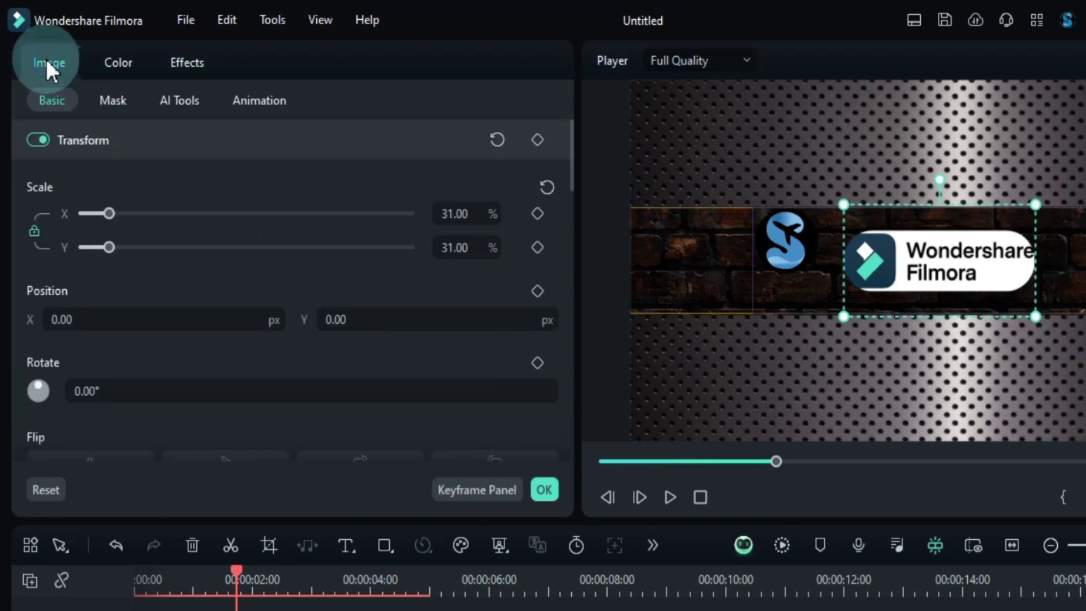
left_click_drag(424, 318, 484, 326)
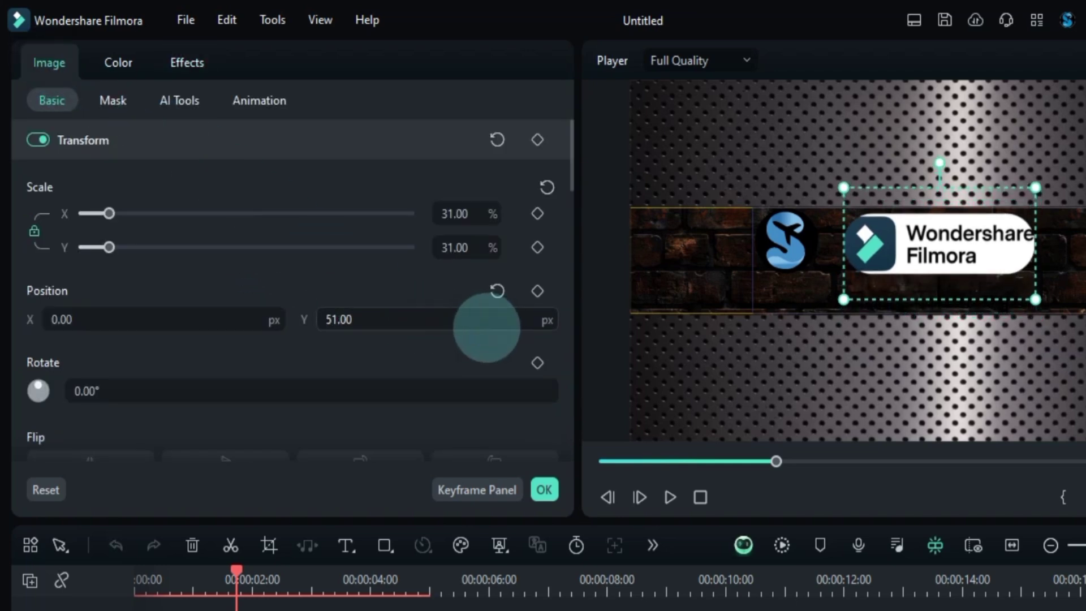
left_click_drag(279, 320, 279, 315)
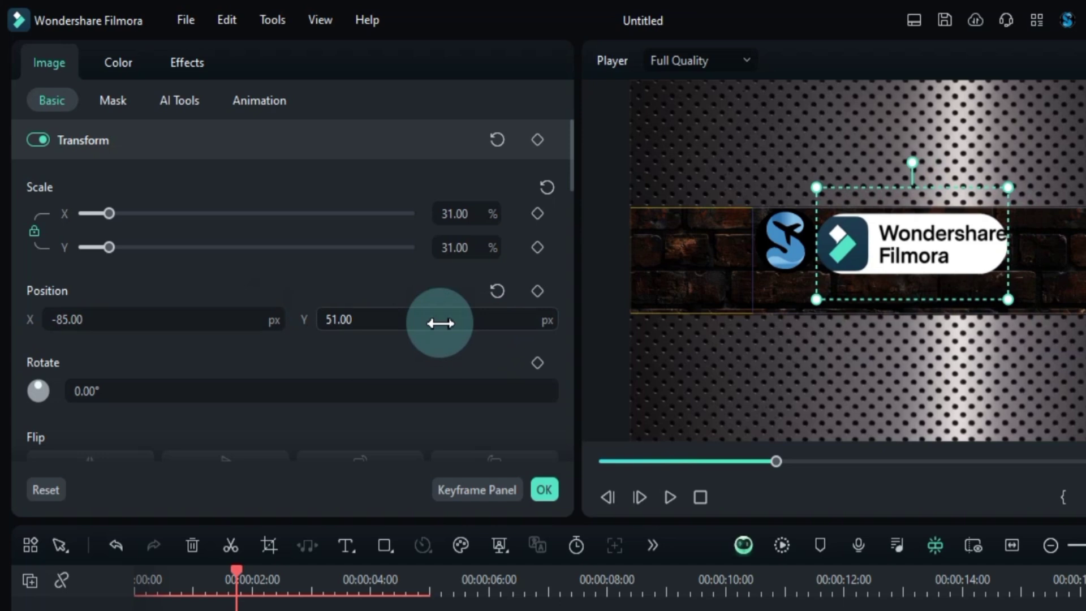
left_click_drag(452, 317, 377, 294)
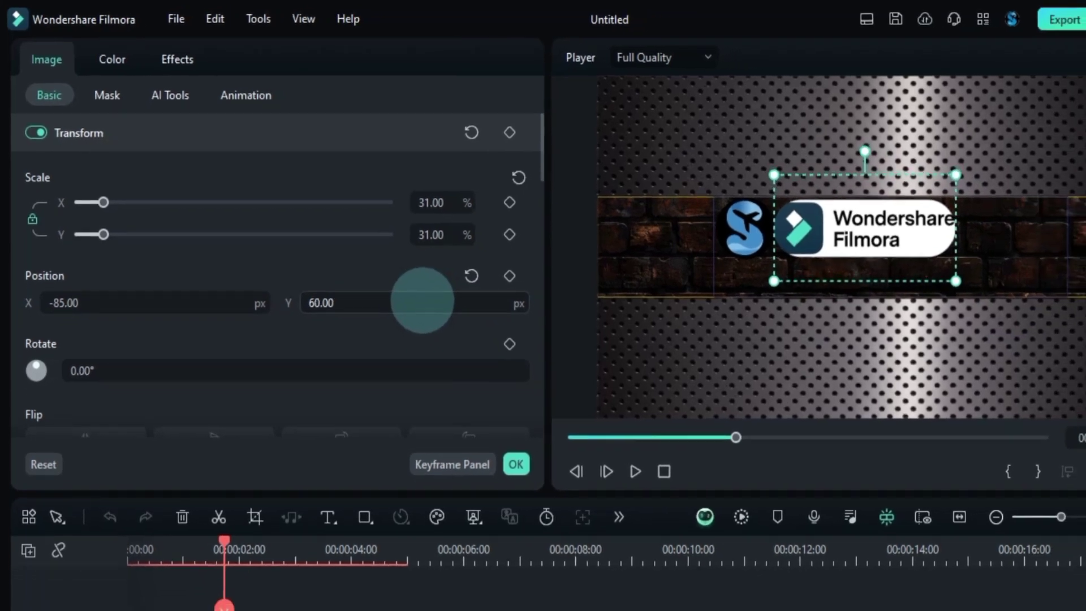
left_click_drag(208, 291, 210, 291)
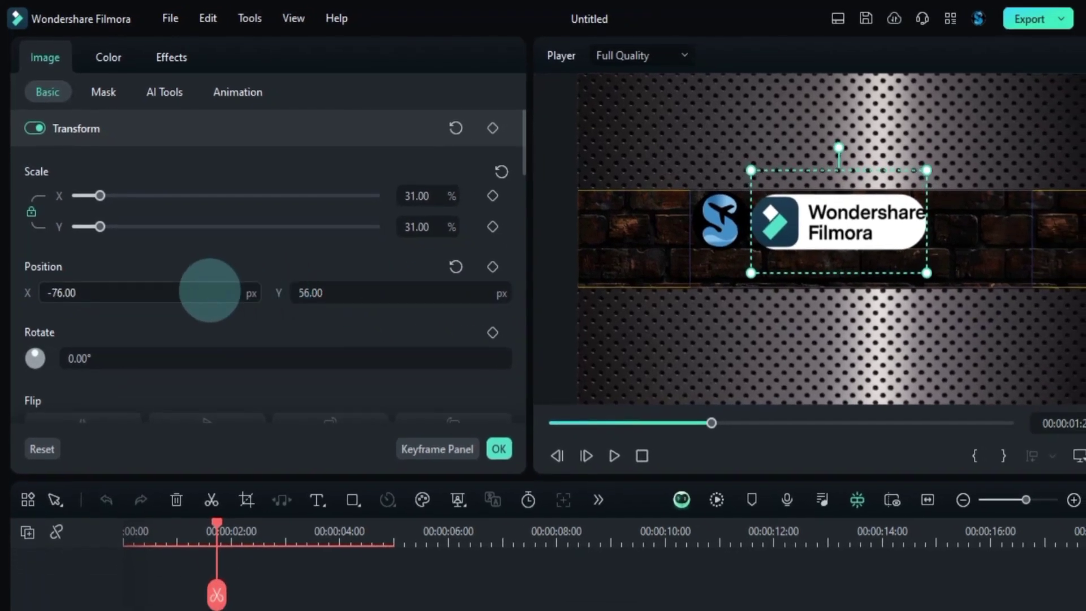
Add woman-with-laptop image 35499933, scaled to 29% at Position X 391.
left_click(498, 450)
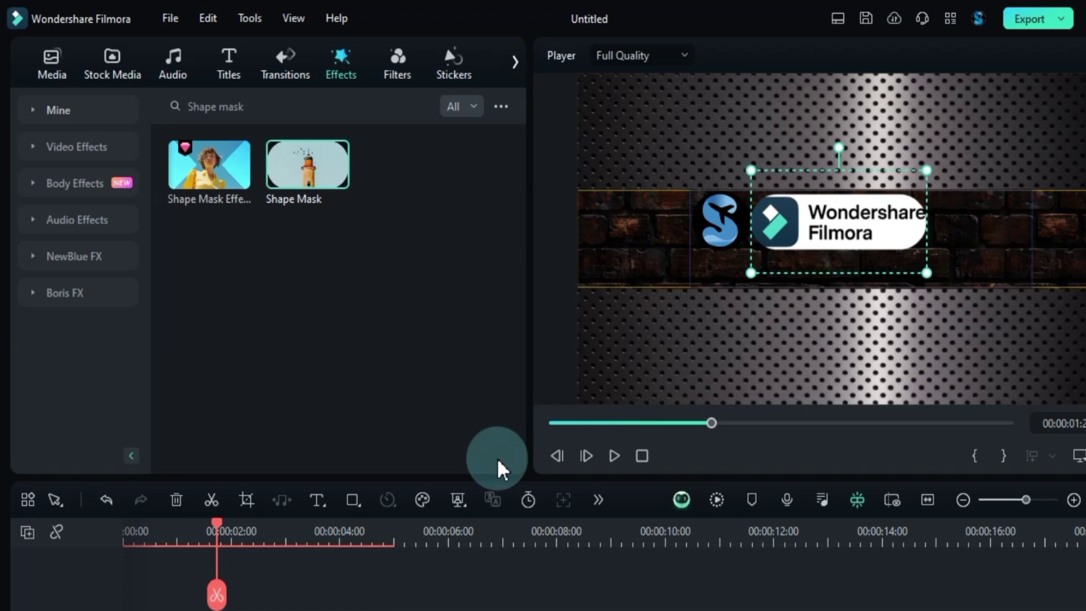
left_click(381, 546)
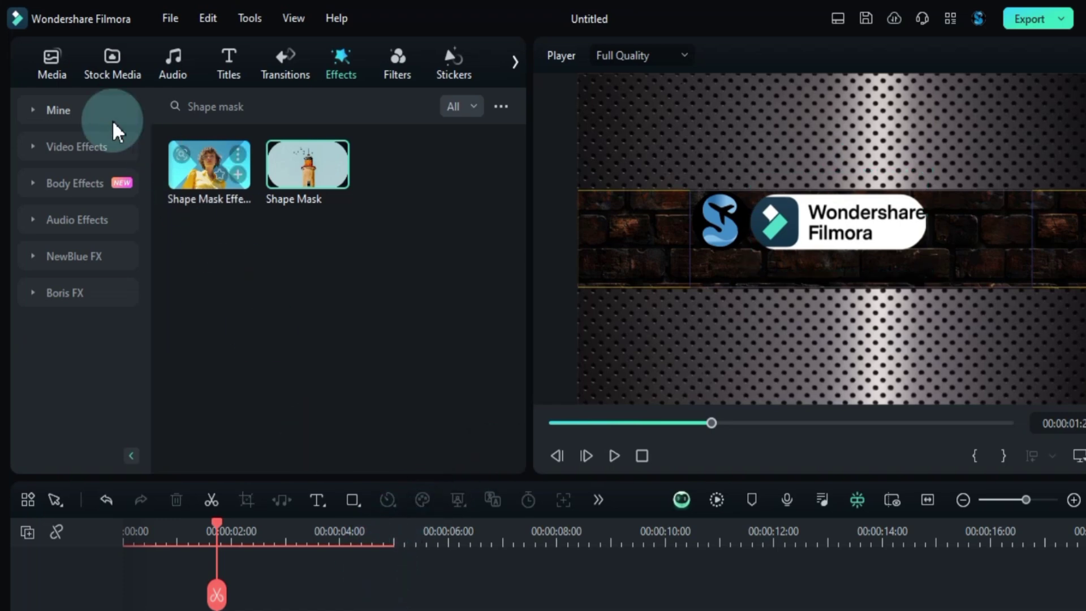
left_click(53, 69)
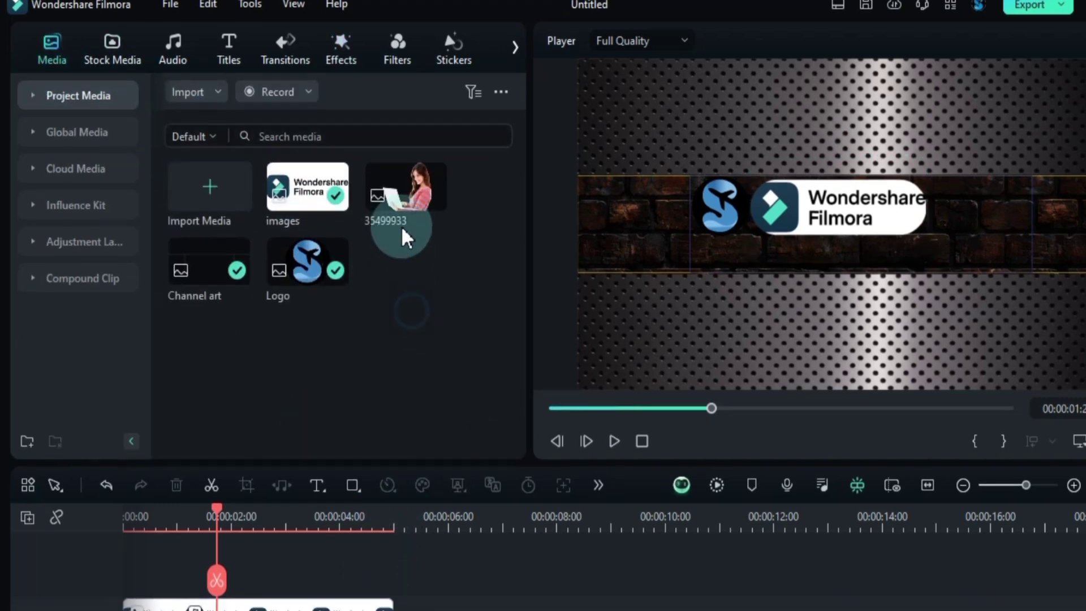
mouse_move(404, 204)
left_mouse_down()
mouse_move(346, 480)
mouse_move(139, 517)
left_mouse_up()
left_click(348, 581)
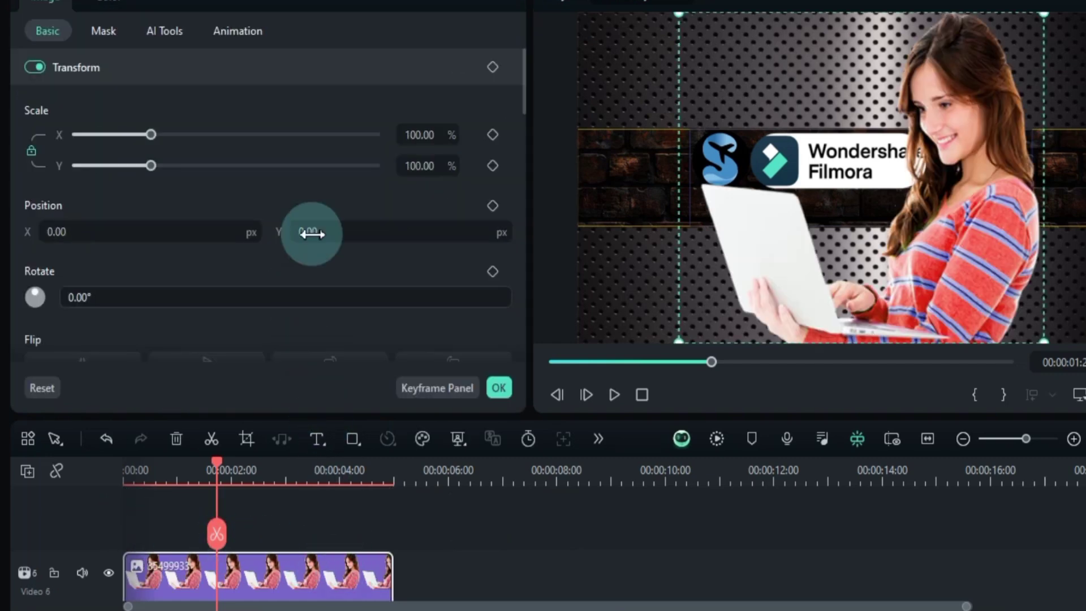
left_click_drag(436, 138, 443, 138)
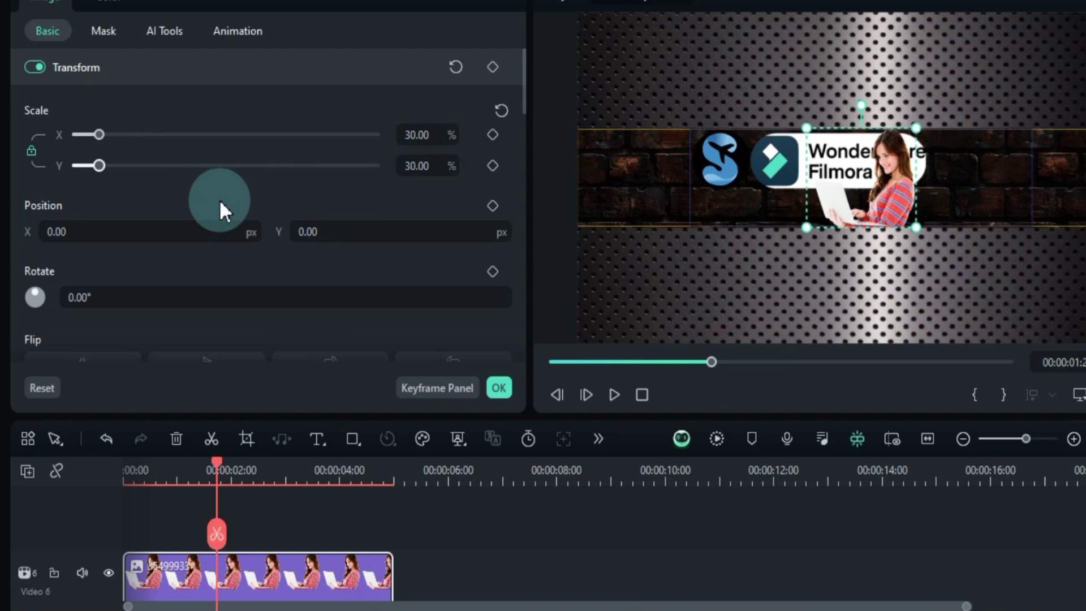
left_click_drag(195, 230, 166, 265)
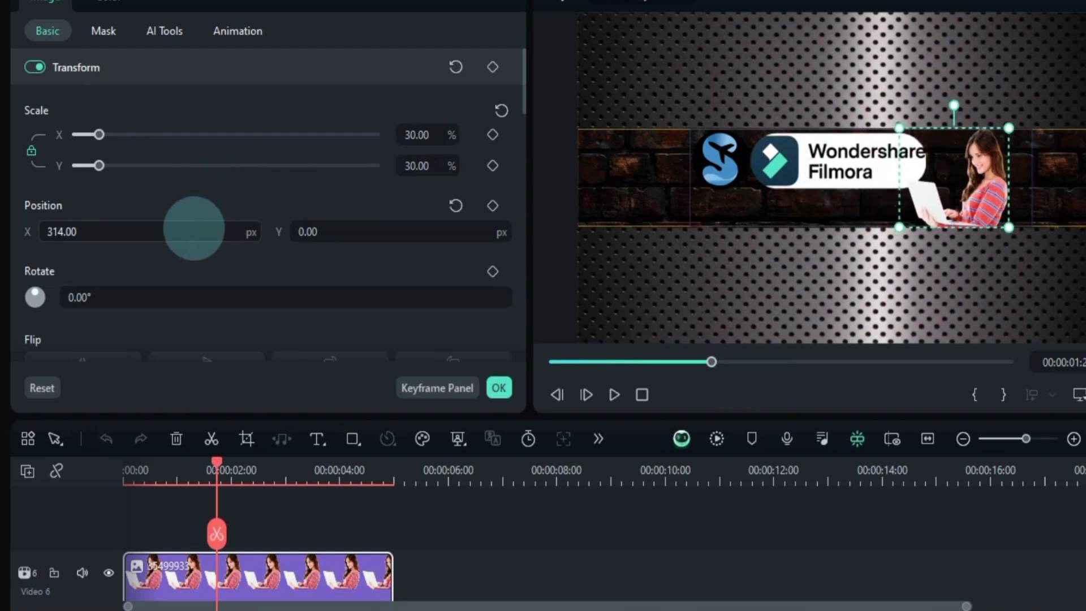
scroll(328, 586, "down", 2)
Nudge the Filmora logo's Position X slightly to the right.
left_click(323, 586)
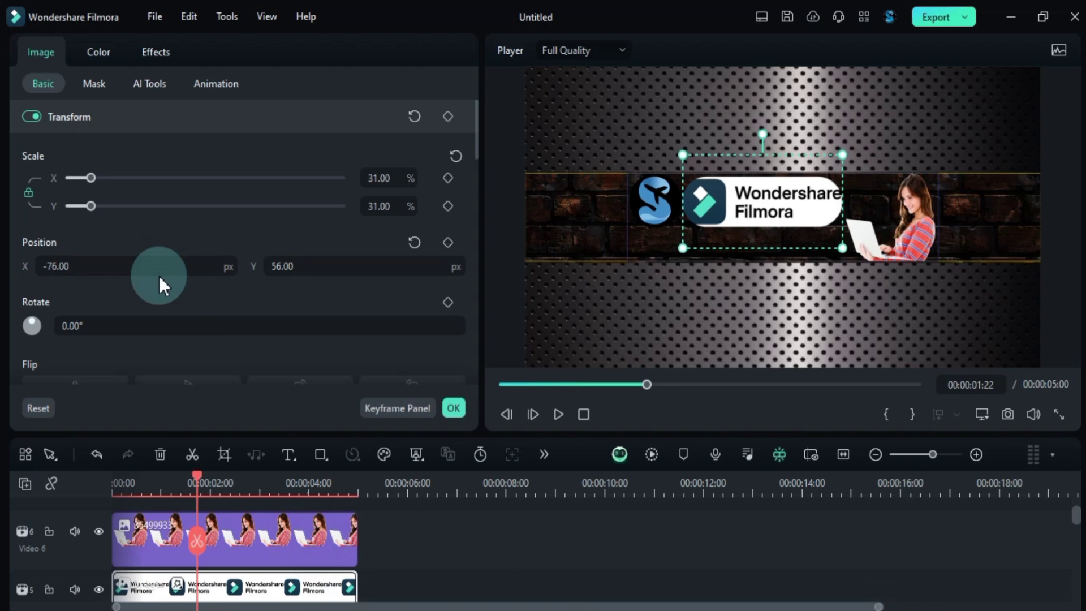
left_click_drag(161, 259, 155, 265)
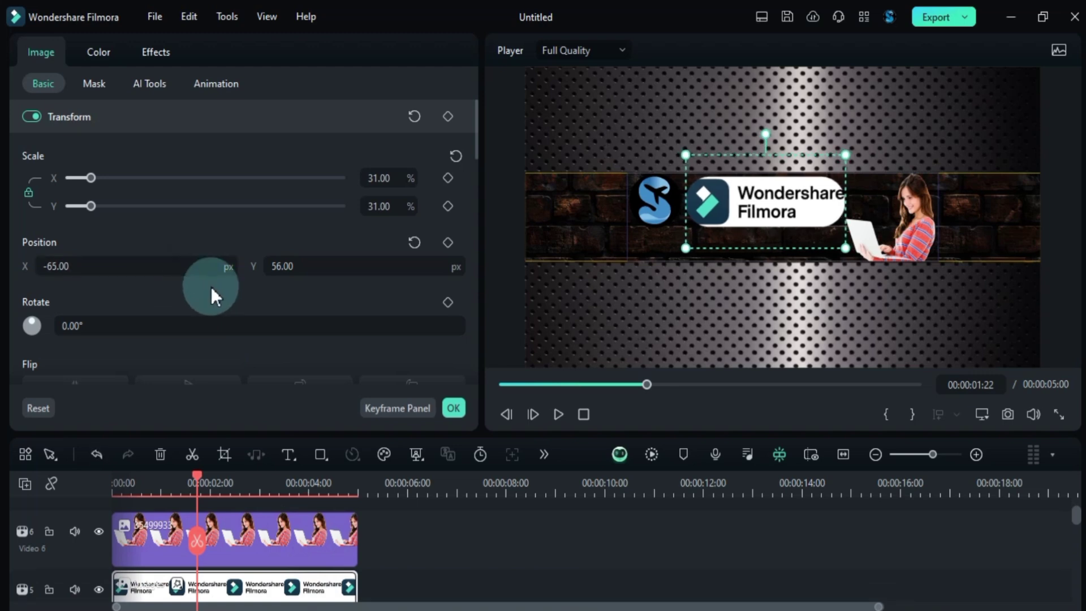
left_click(412, 564)
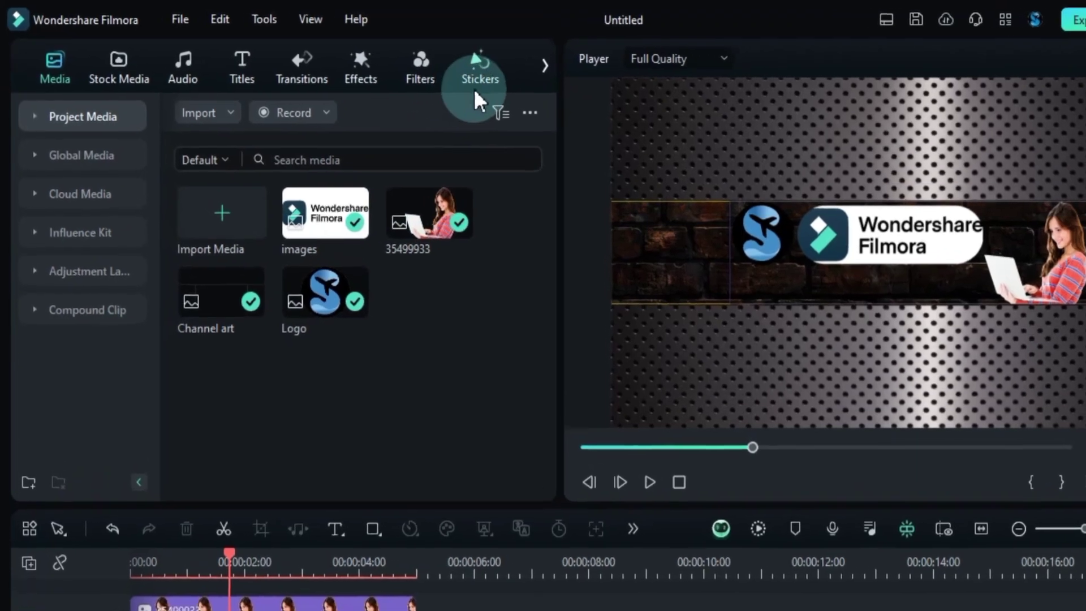
Add the 3D Social Media YouTube sticker to the timeline.
left_click(479, 77)
left_click_drag(204, 304, 260, 327)
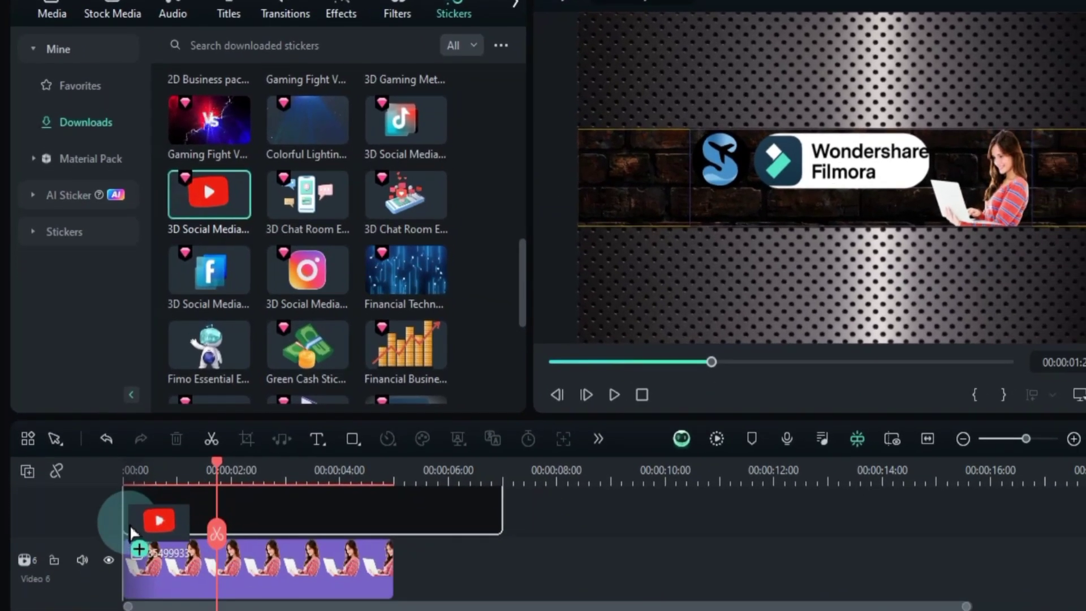
left_click_drag(302, 604, 137, 560)
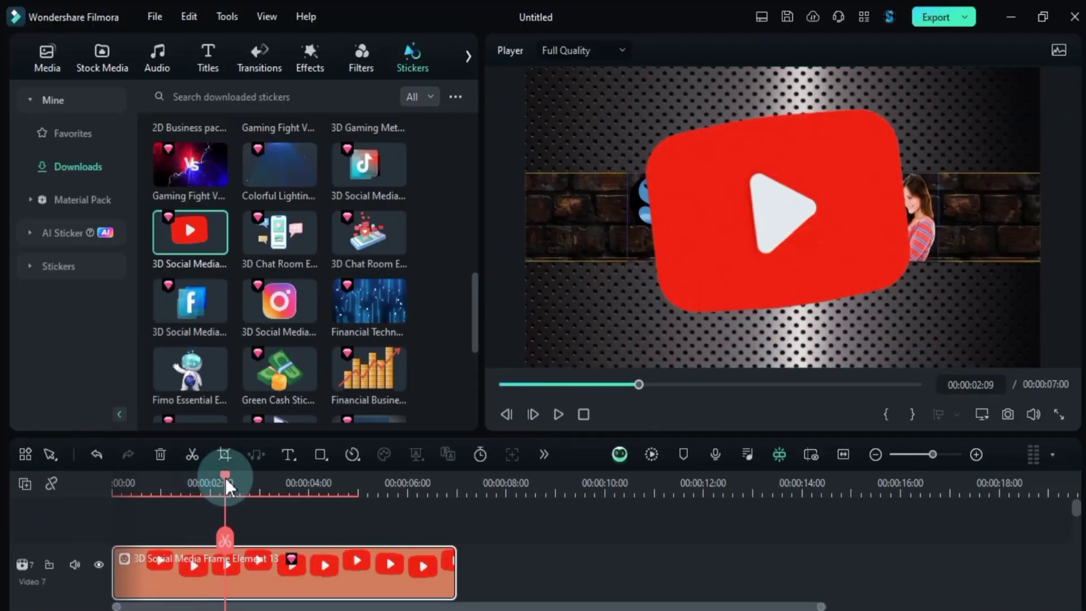
left_click_drag(226, 485, 212, 496)
Scale the YouTube sticker to 13% and place it under the S logo.
double_click(226, 581)
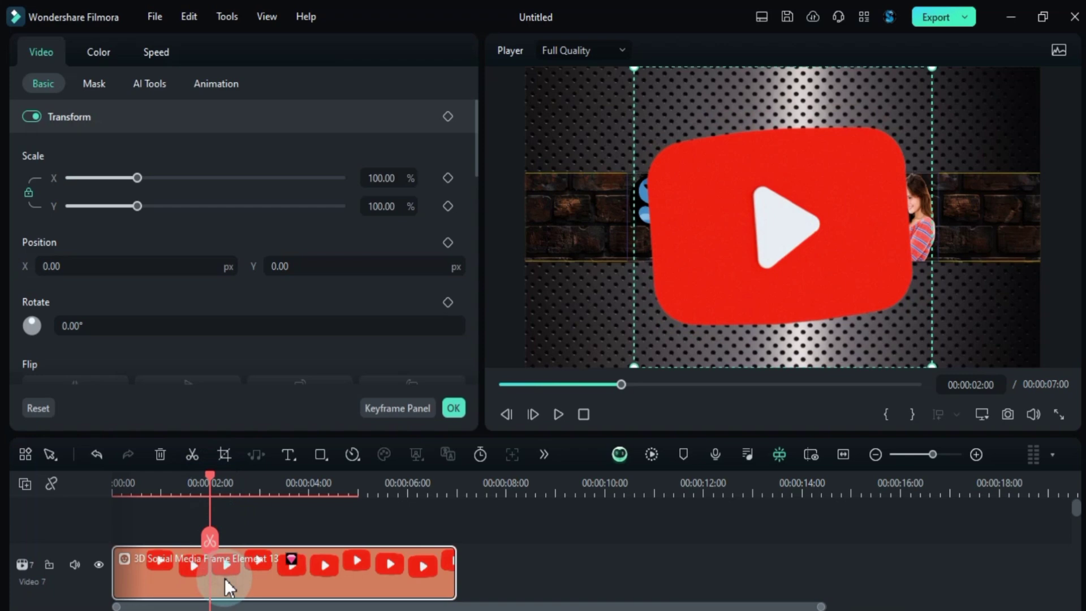
left_click_drag(340, 191, 386, 174)
scroll(387, 174, "down", 5)
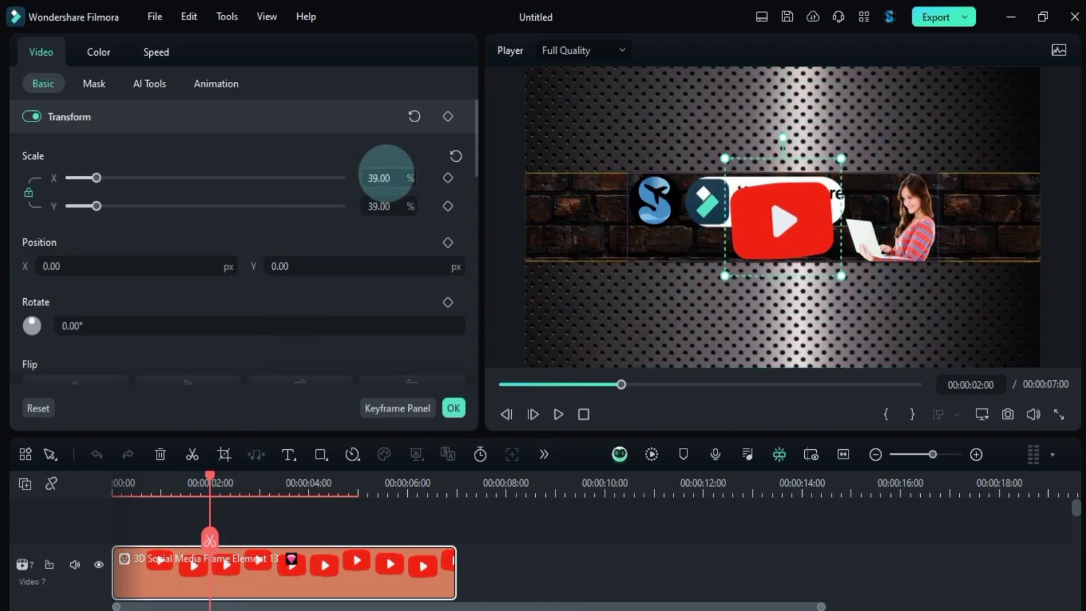
scroll(386, 174, "down", 5)
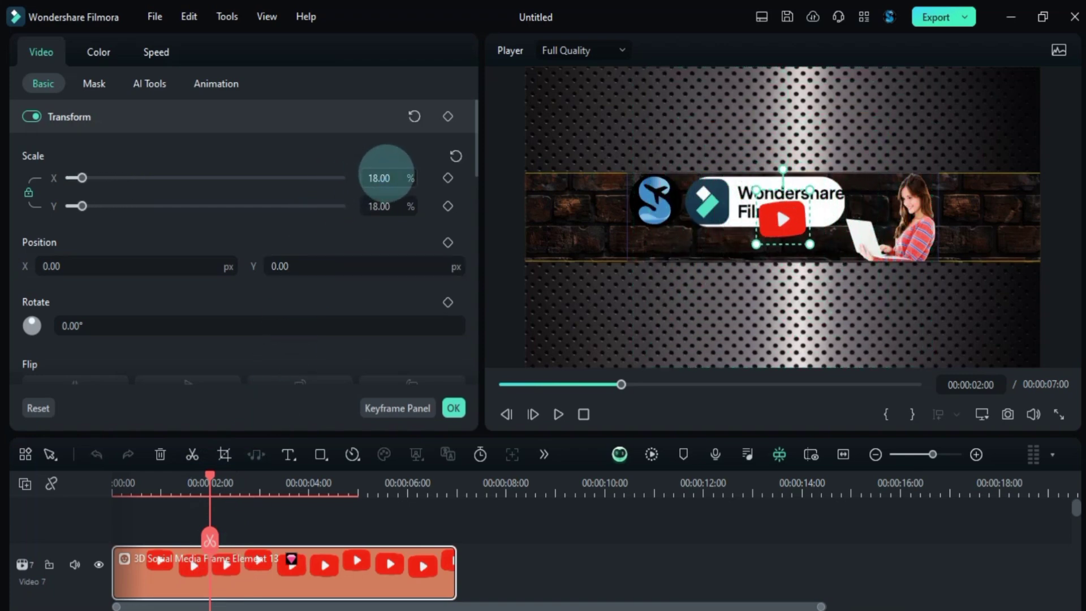
left_click_drag(381, 263, 382, 264)
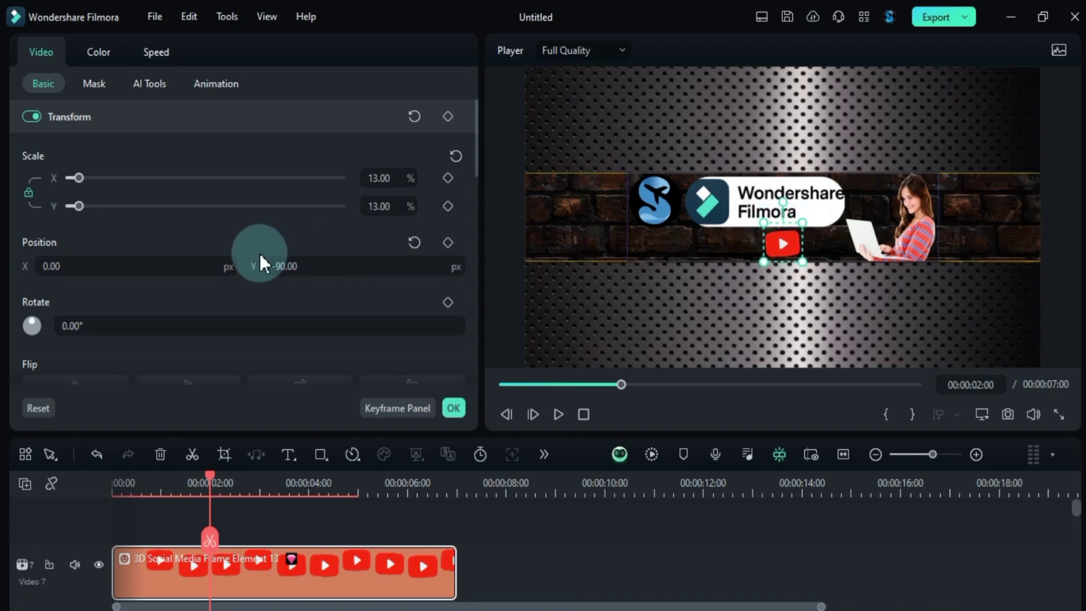
left_click_drag(204, 262, 205, 260)
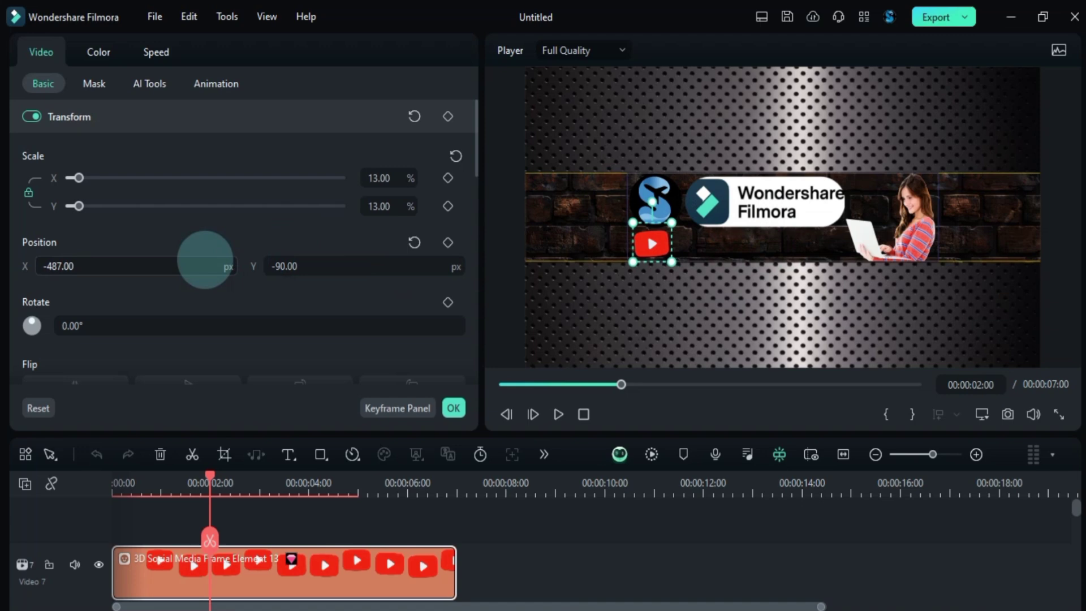
left_click(321, 533)
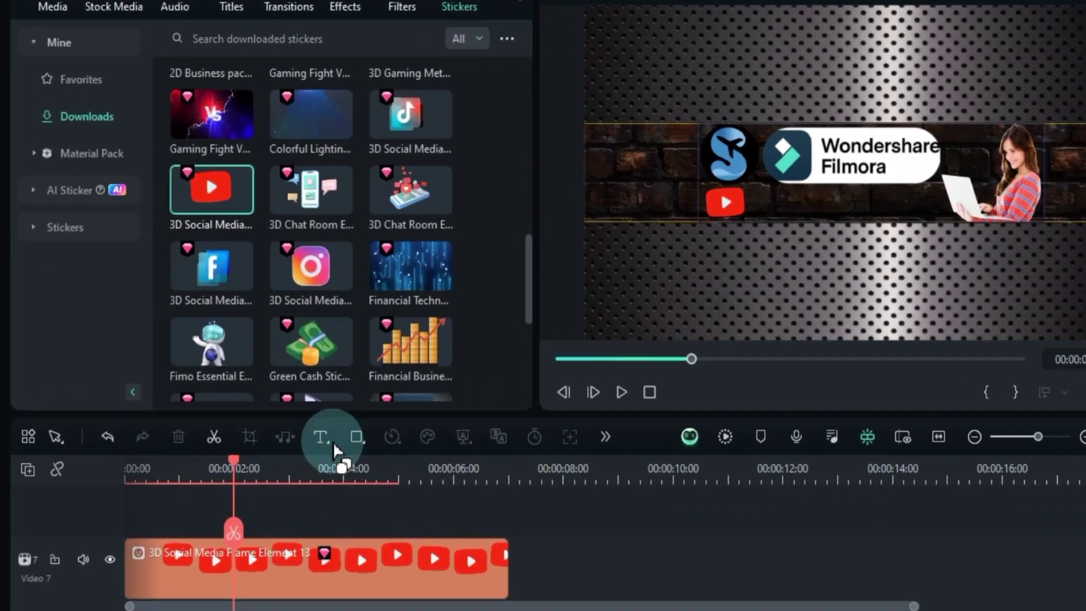
Add a Quick Text title clip at the 00:02 mark and open its settings.
left_click(303, 447)
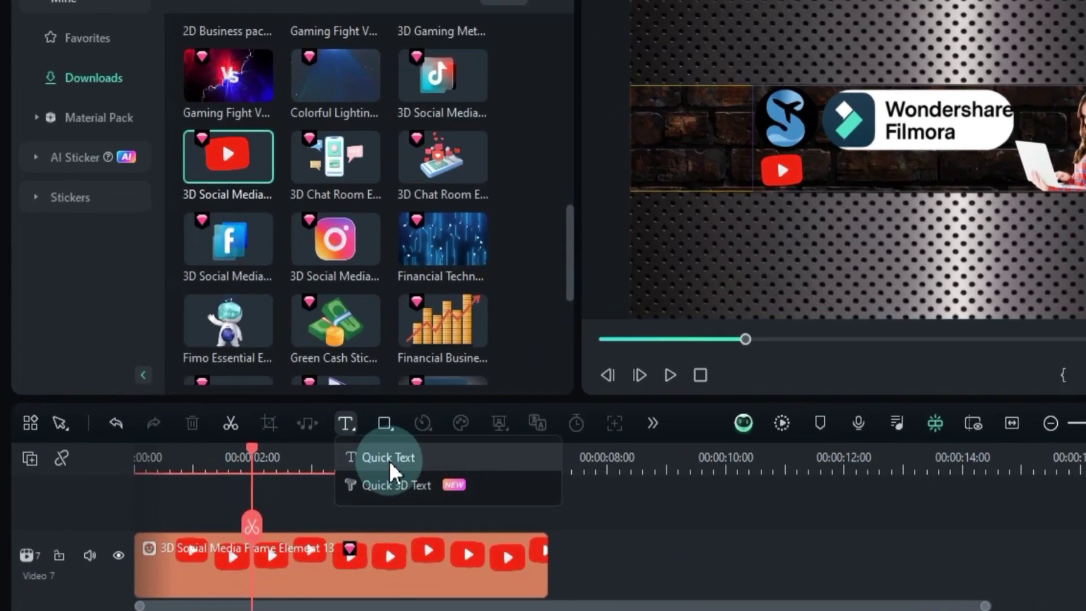
left_click(392, 456)
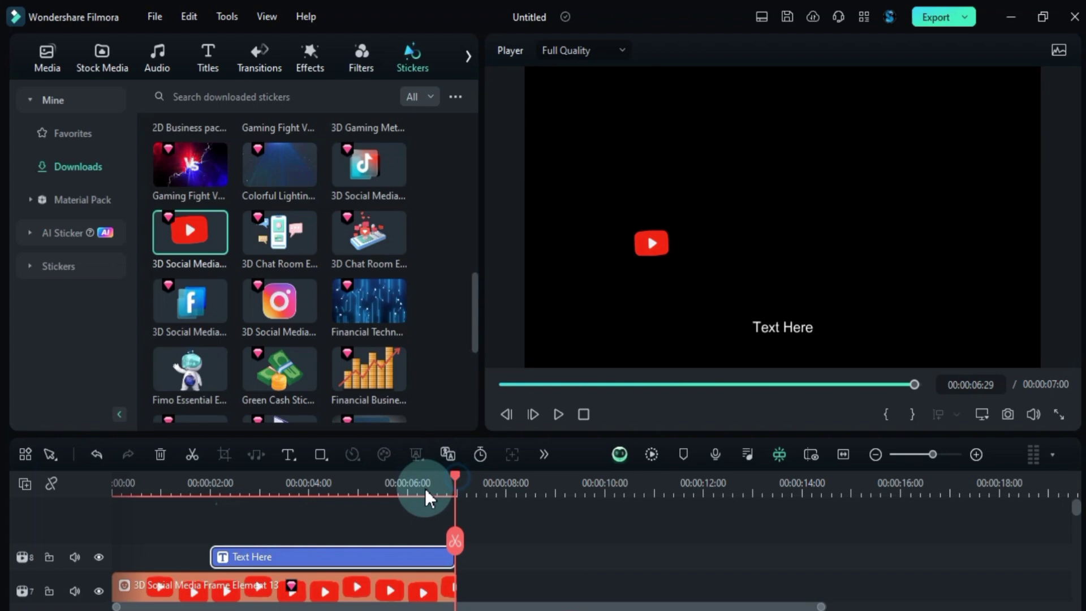
left_click_drag(261, 532, 164, 562)
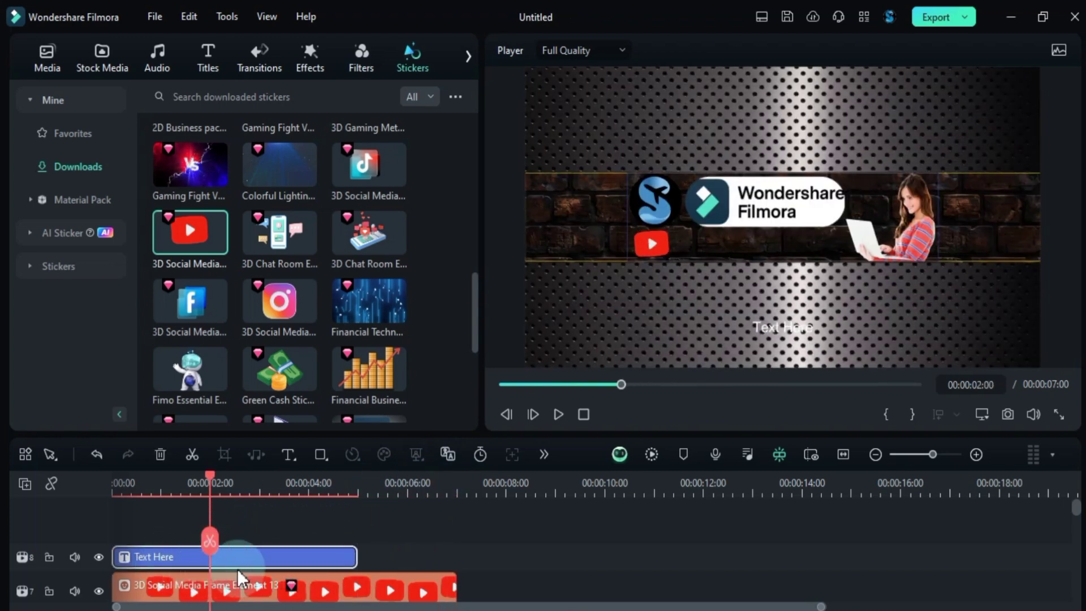
left_click(257, 555)
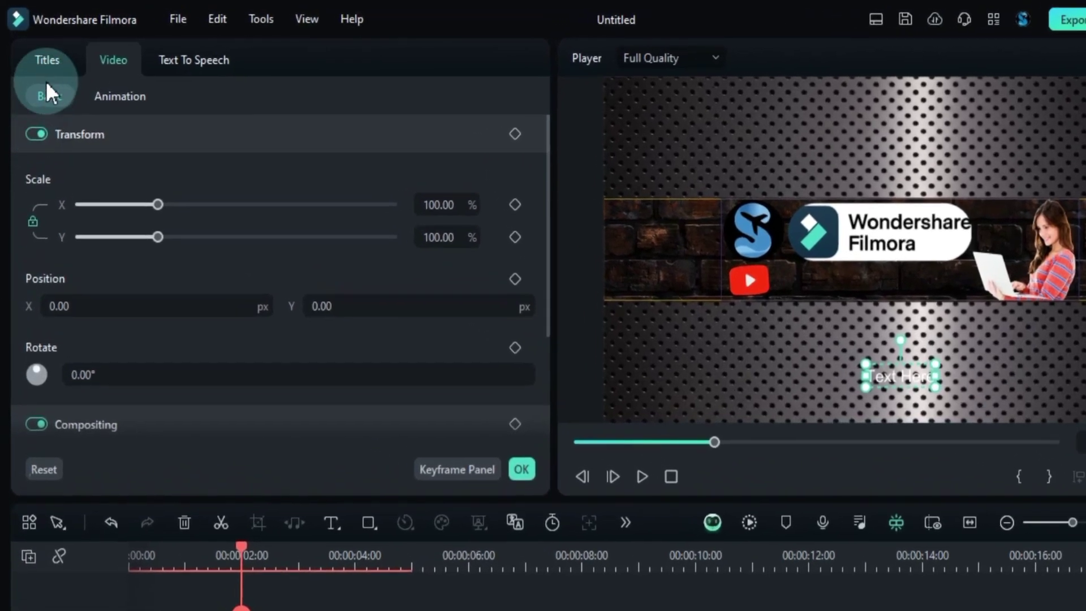
left_click(50, 61)
left_click(173, 192)
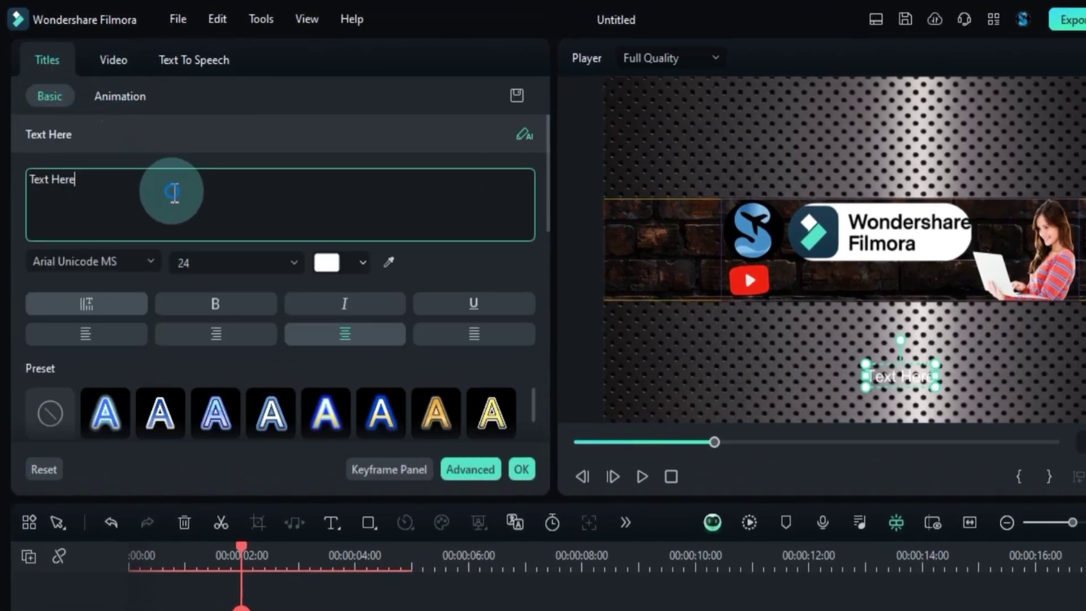
type("@Salihtutorials")
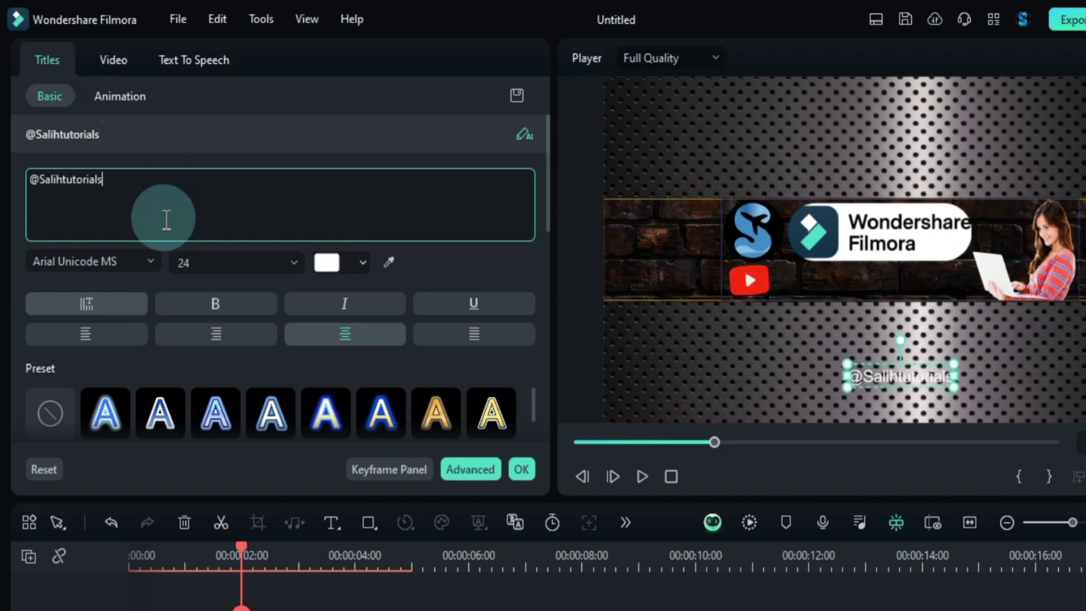
left_click(131, 262)
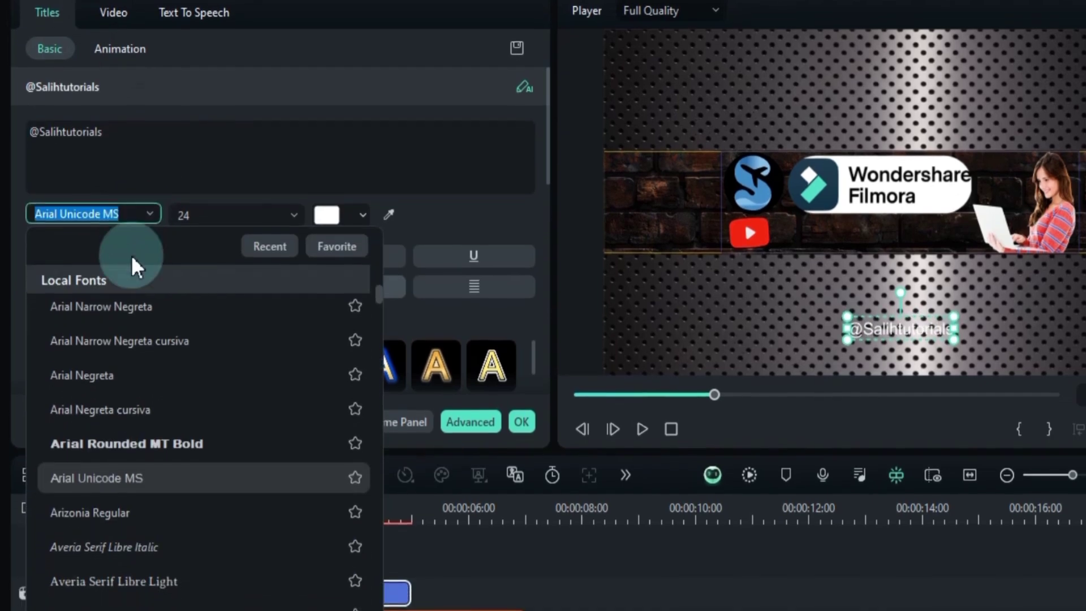
scroll(131, 526, "down", 3)
scroll(132, 529, "down", 3)
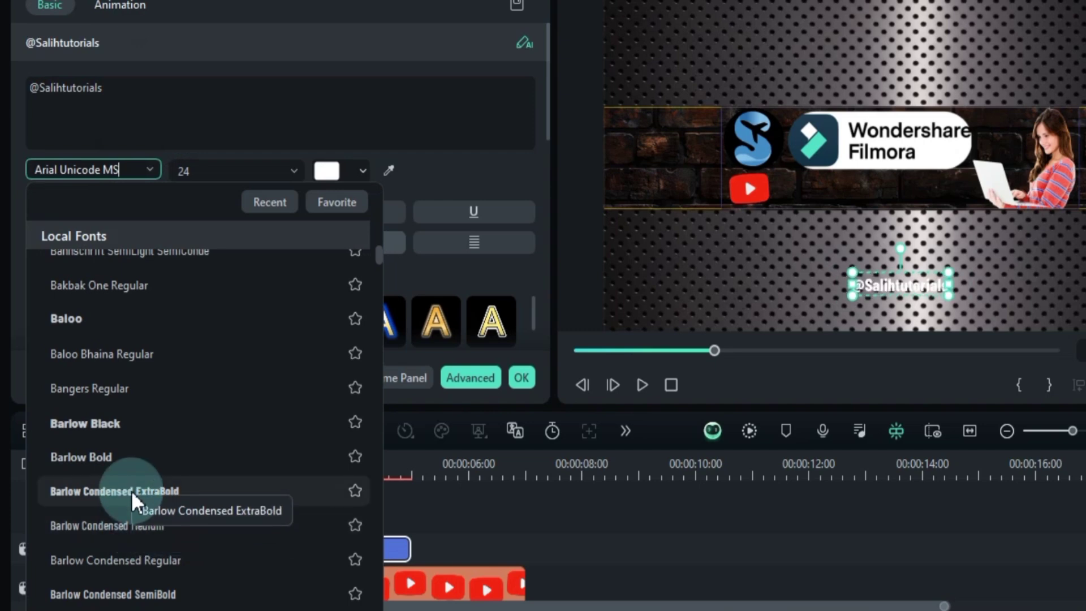
left_click(132, 490)
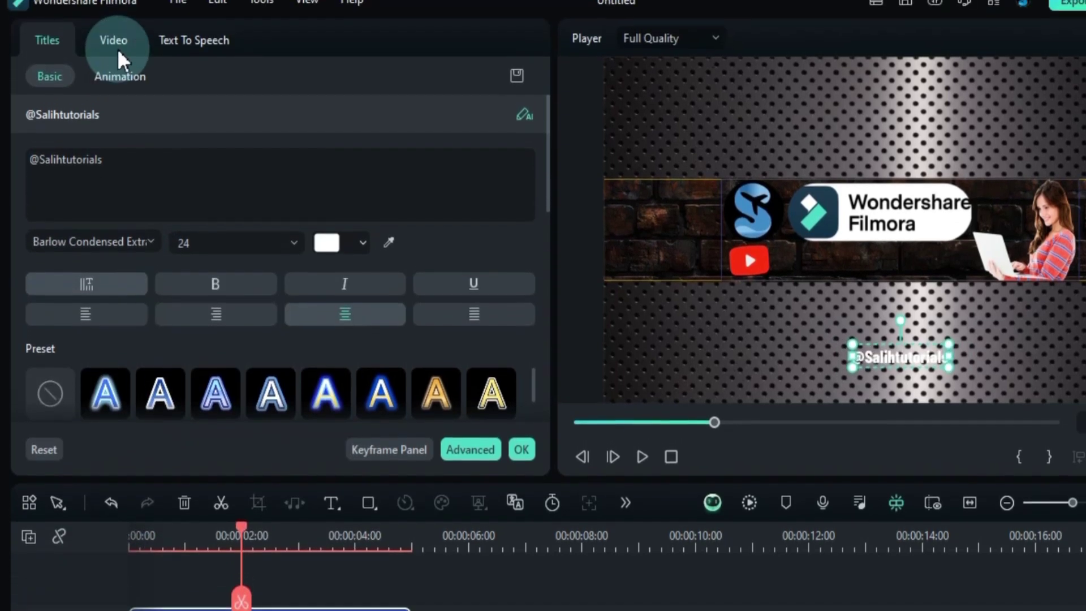
left_click(112, 59)
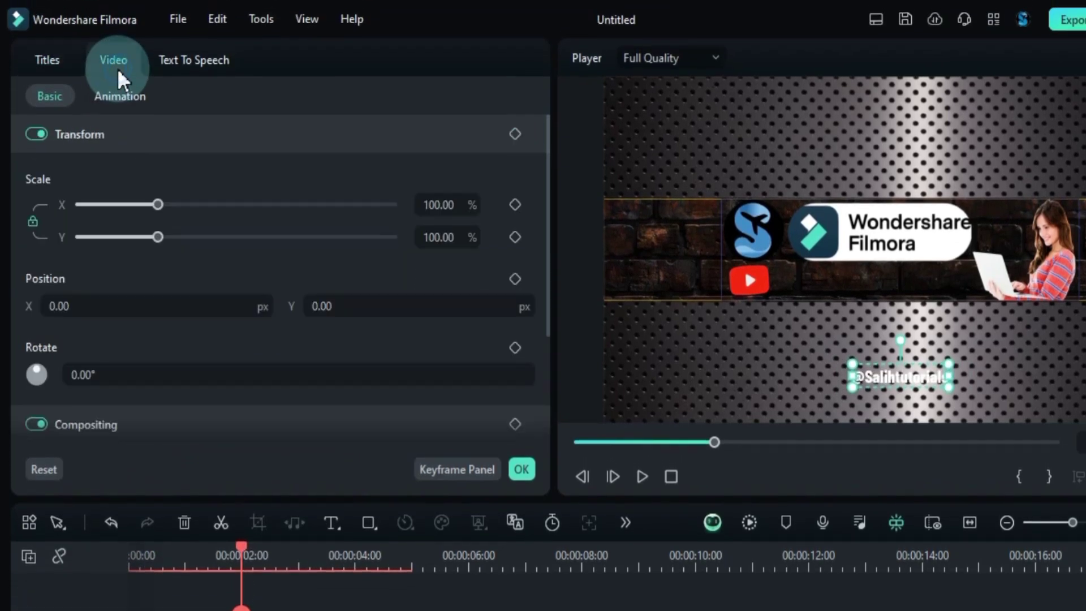
left_click_drag(356, 303, 364, 307)
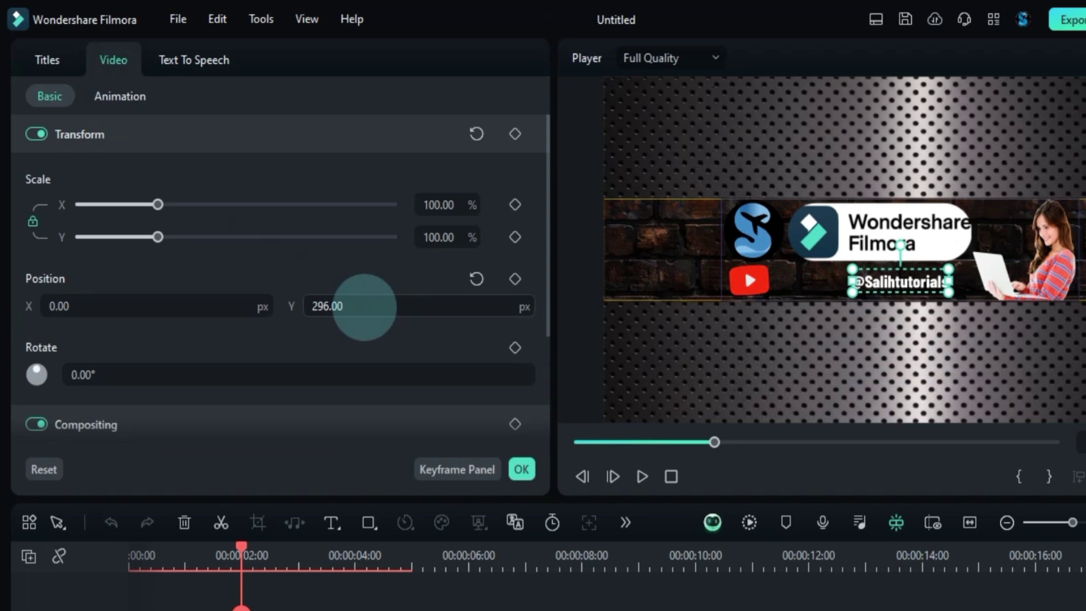
left_click_drag(212, 308, 210, 307)
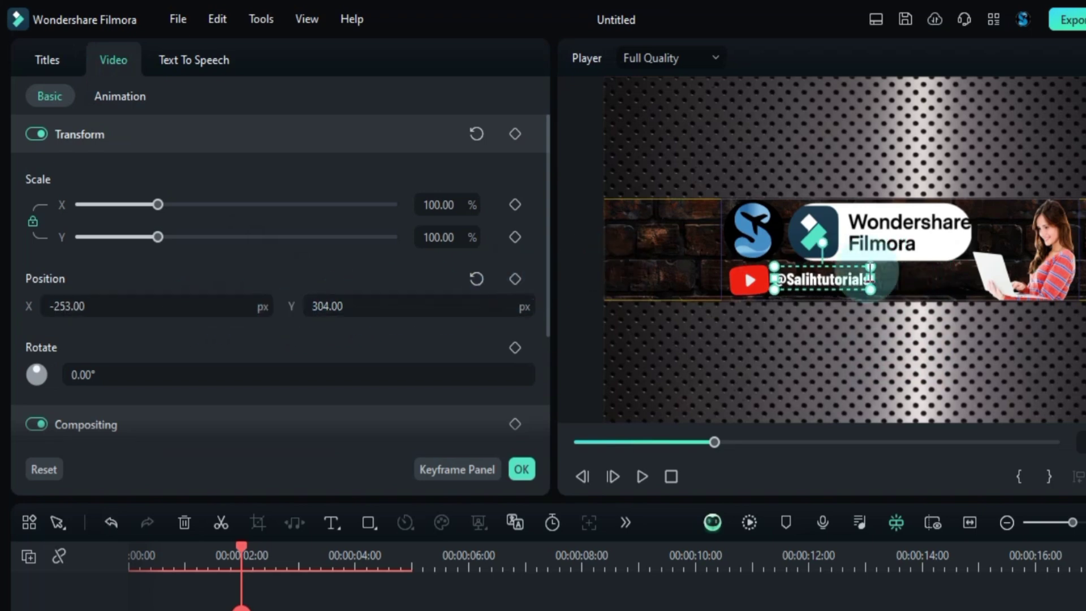
left_click_drag(871, 268, 909, 252)
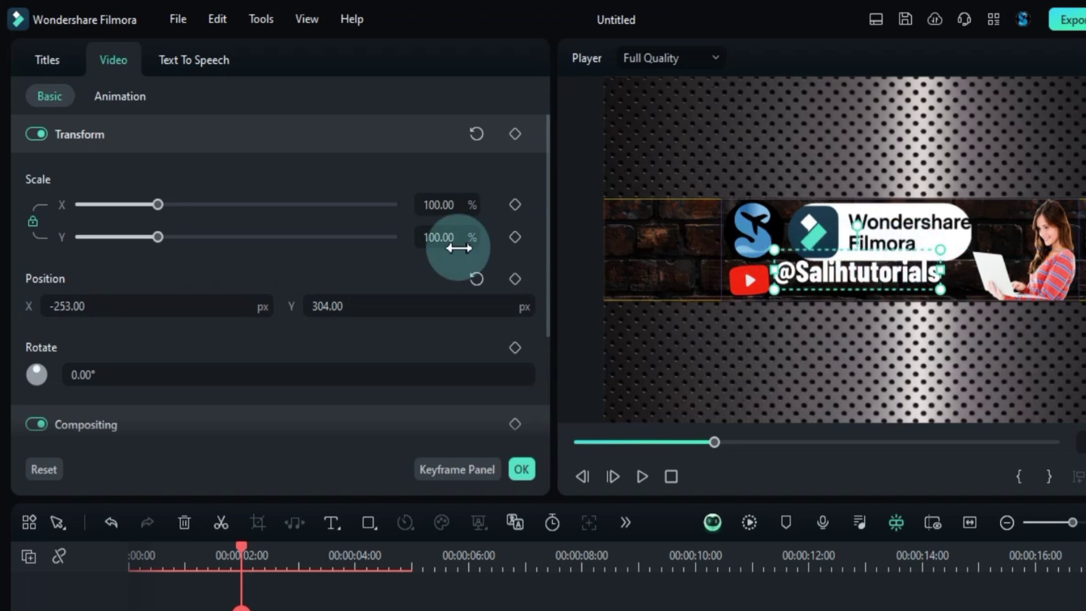
left_click_drag(456, 309, 459, 309)
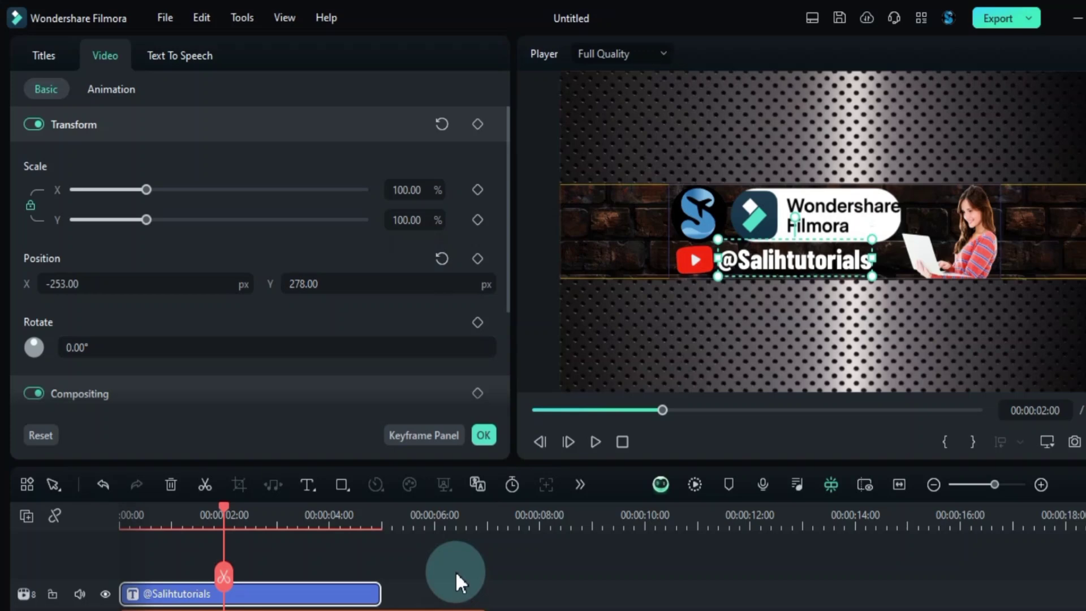
left_click(432, 543)
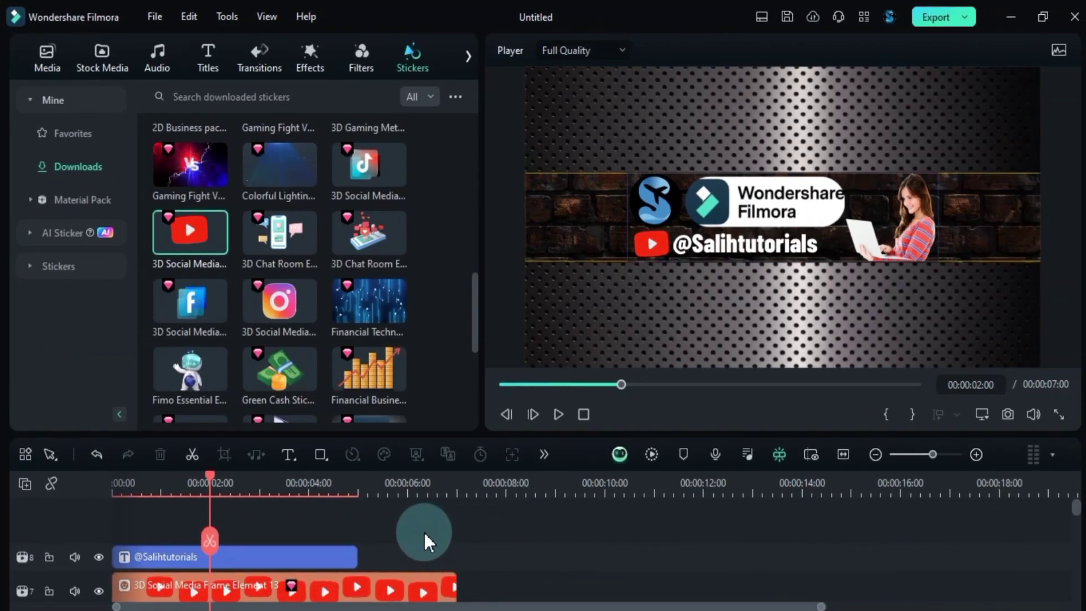
scroll(400, 584, "down", 3)
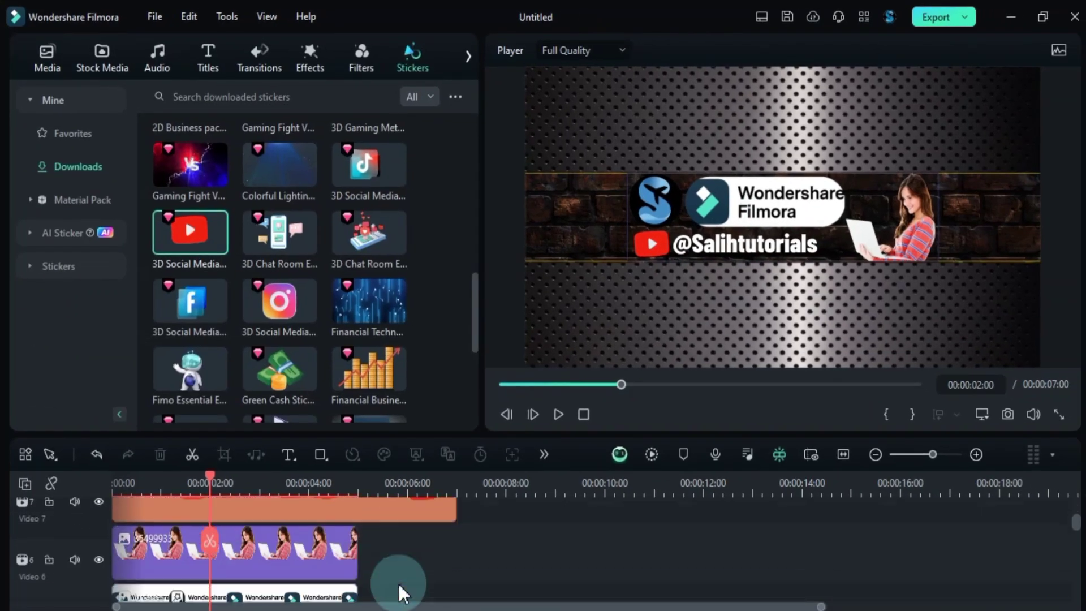
scroll(398, 583, "down", 1)
scroll(398, 583, "down", 1)
scroll(399, 584, "down", 1)
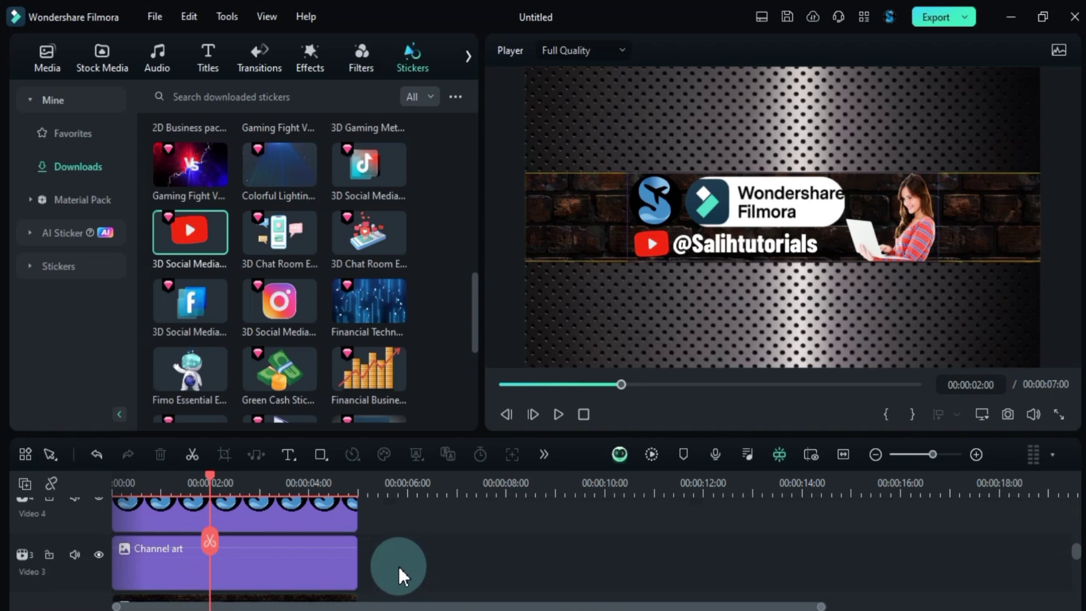
scroll(398, 566, "down", 1)
Disable the Channel art template clip on Video 3 via its right-click menu.
left_click(330, 550)
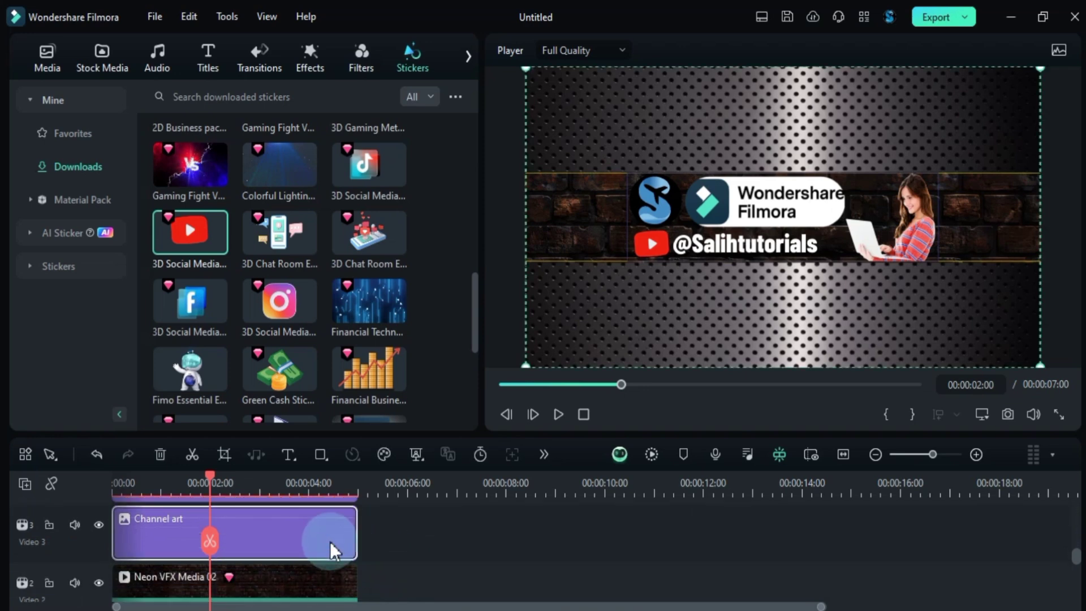
right_click(330, 541)
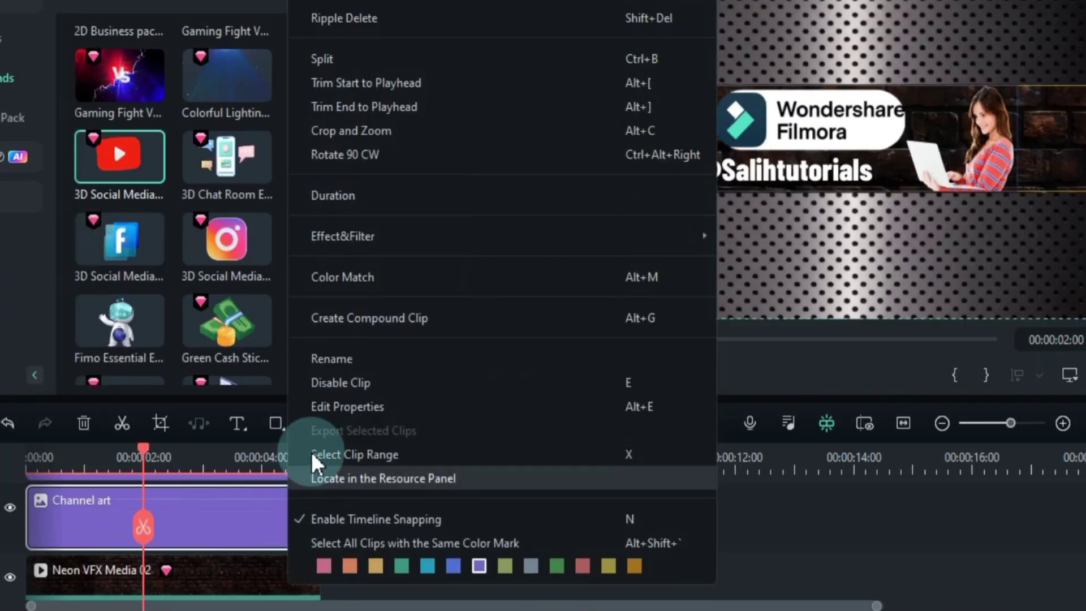
left_click(356, 385)
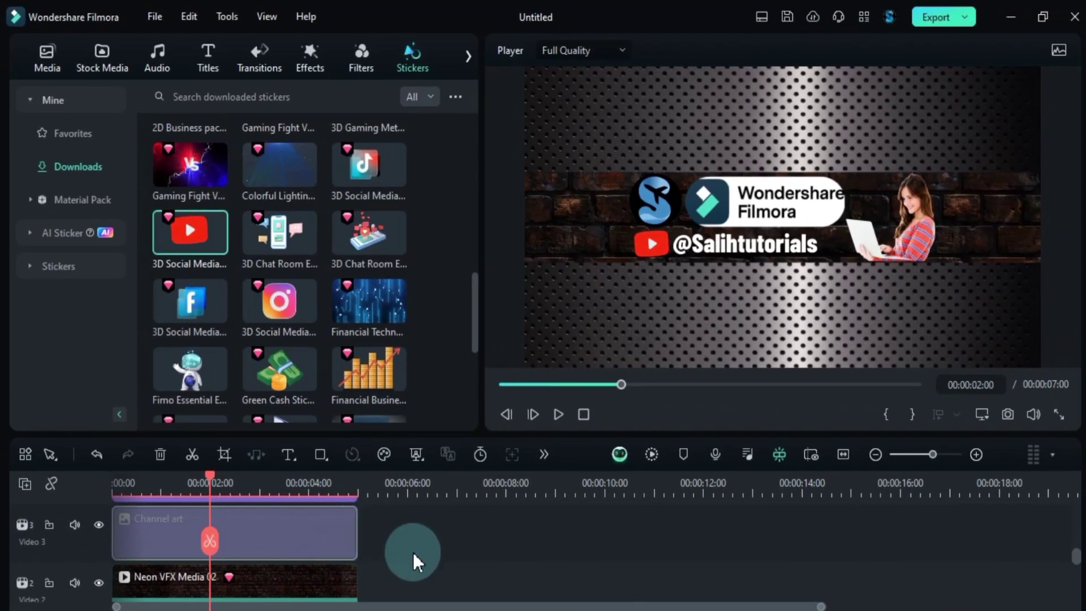
left_click(414, 552)
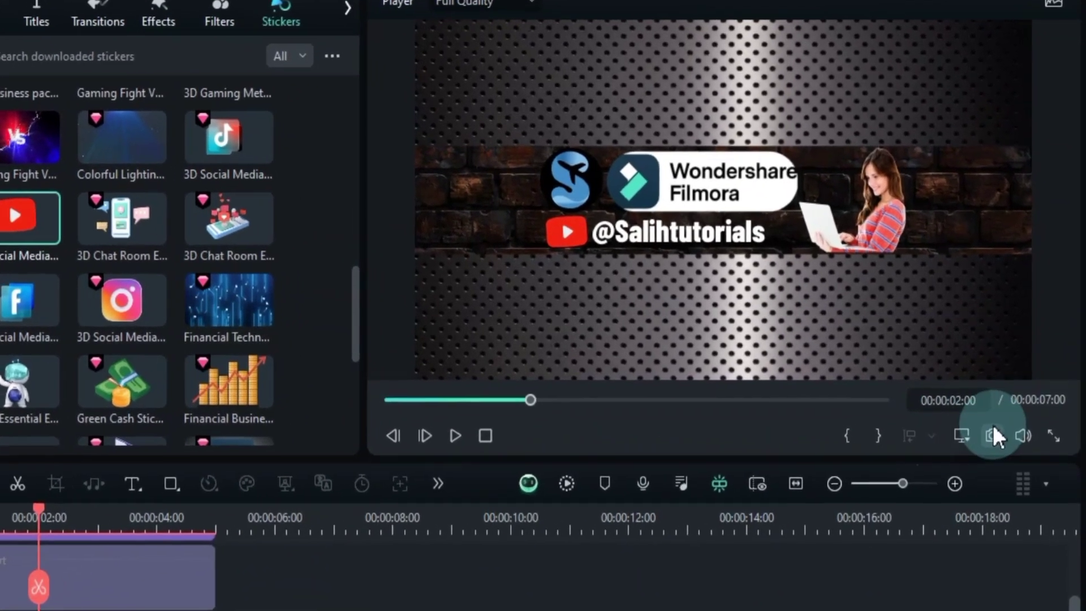
Take a snapshot of the banner frame and save it in PNG format.
left_click(995, 431)
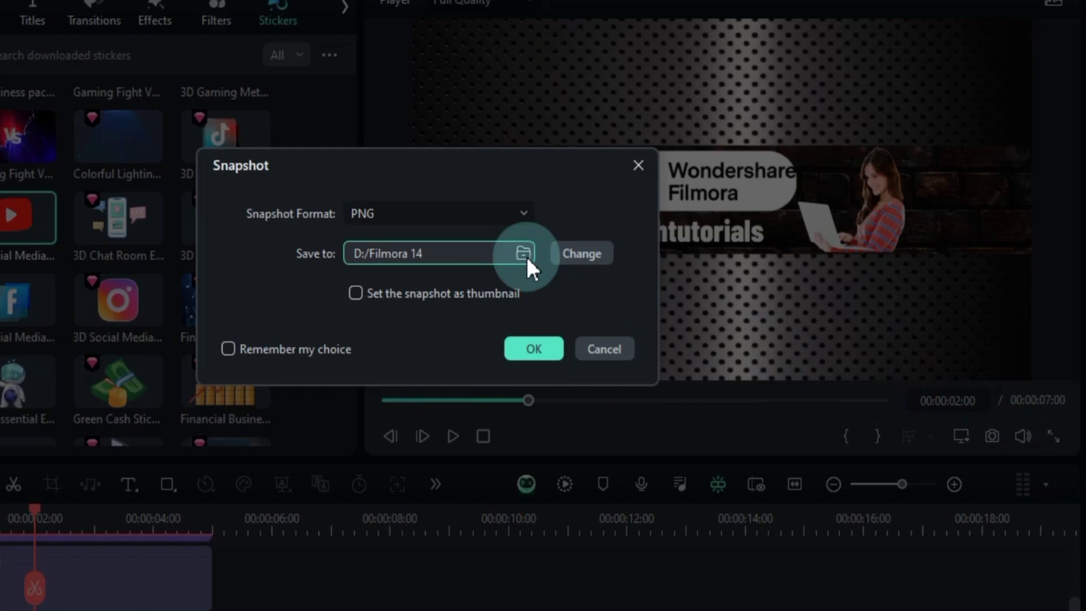
left_click(416, 213)
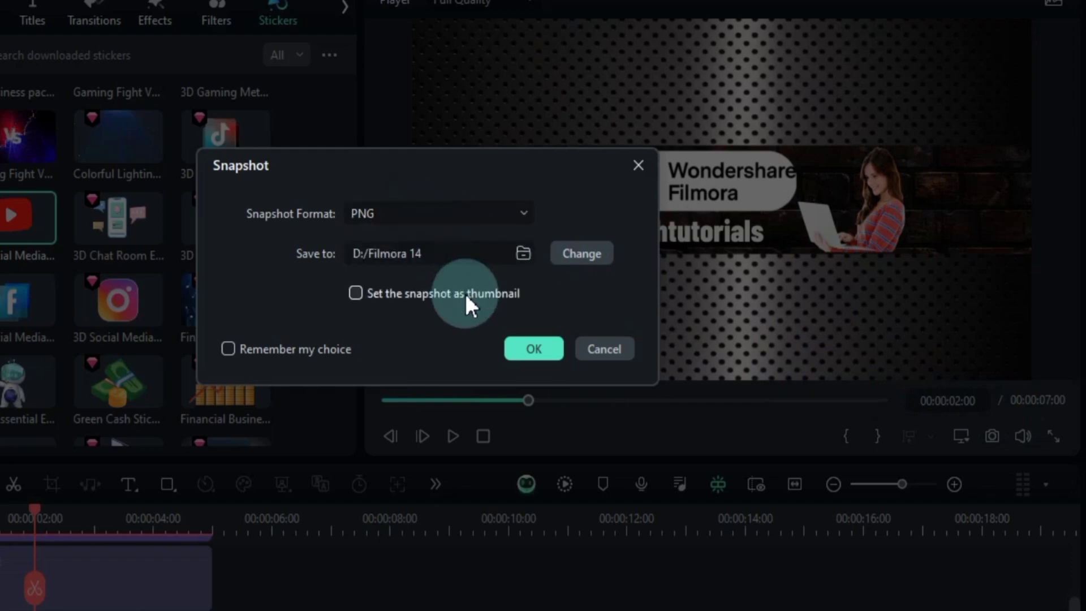
left_click(530, 351)
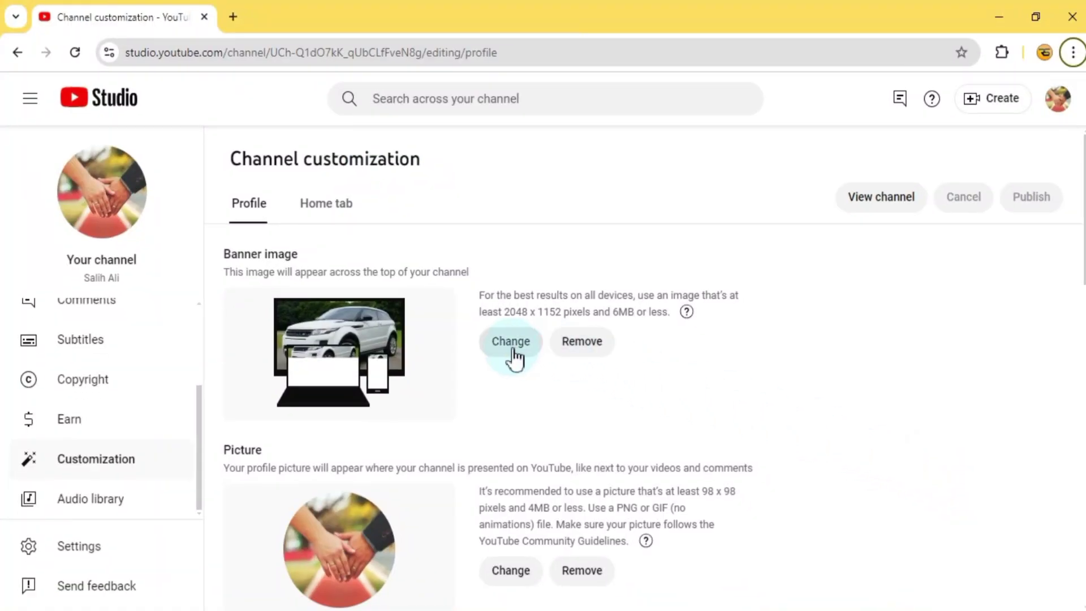
Replace the channel banner image with Snapshot_4.PNG and accept the crop.
left_click(512, 348)
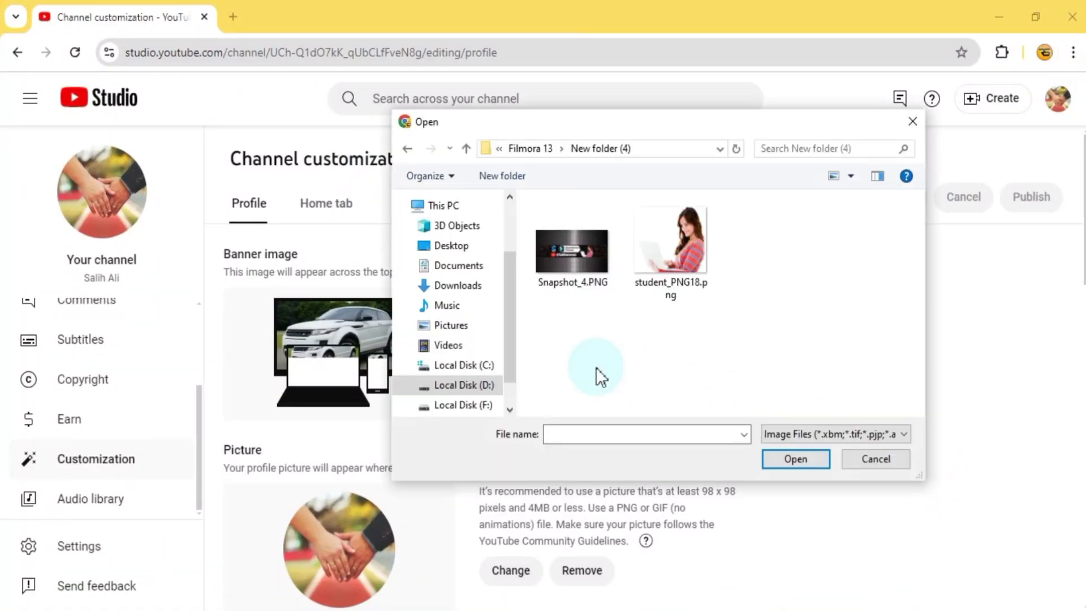
left_click(563, 264)
left_click(800, 460)
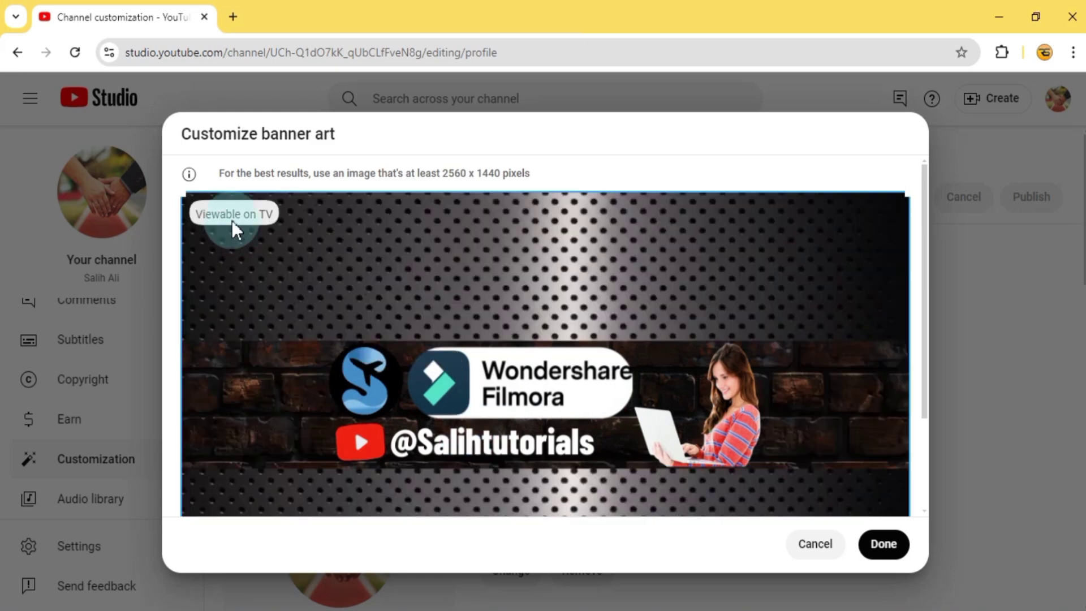
scroll(599, 389, "down", 2)
scroll(600, 389, "up", 1)
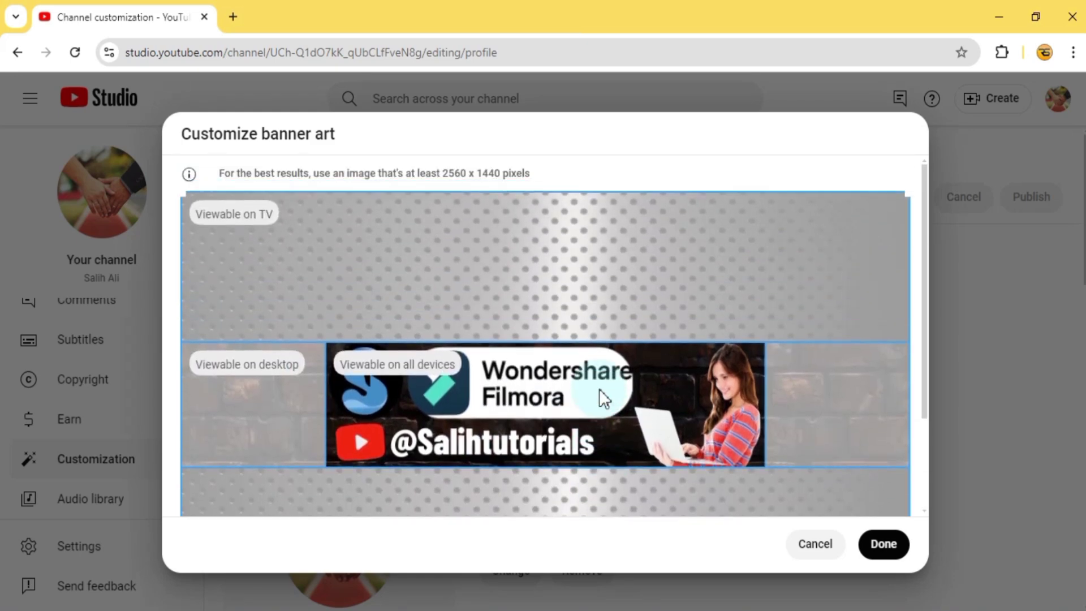
left_click(885, 556)
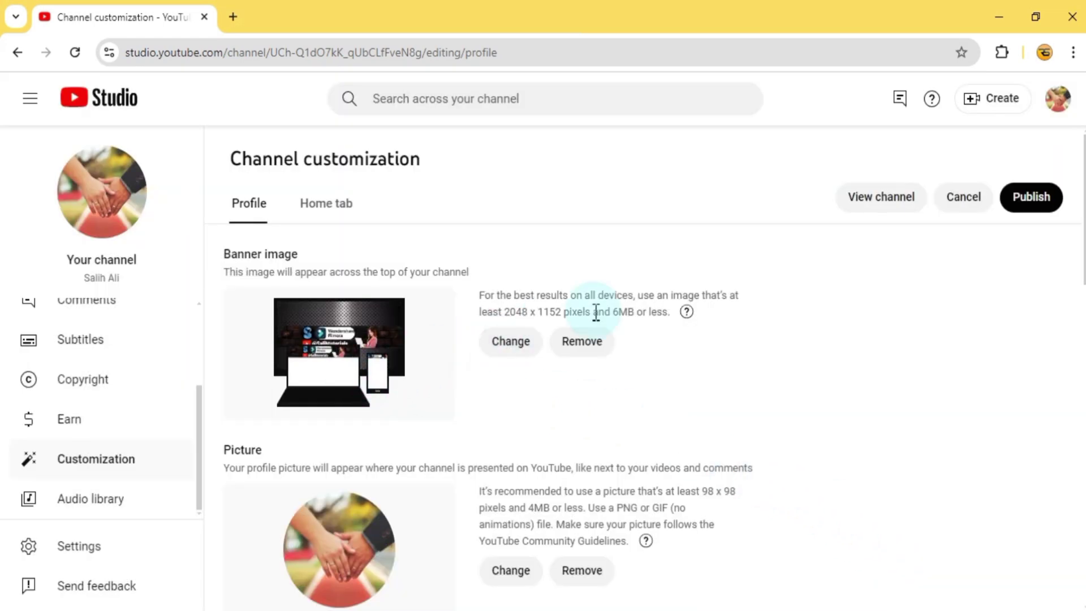
Publish the channel changes and view the channel page with the new banner.
left_click(1033, 205)
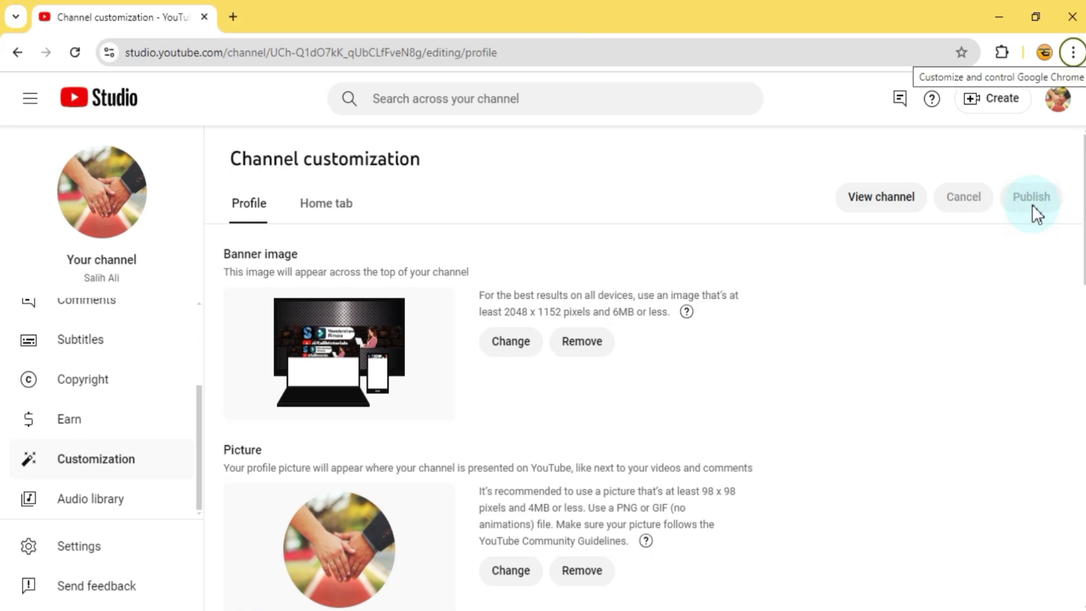
left_click(881, 195)
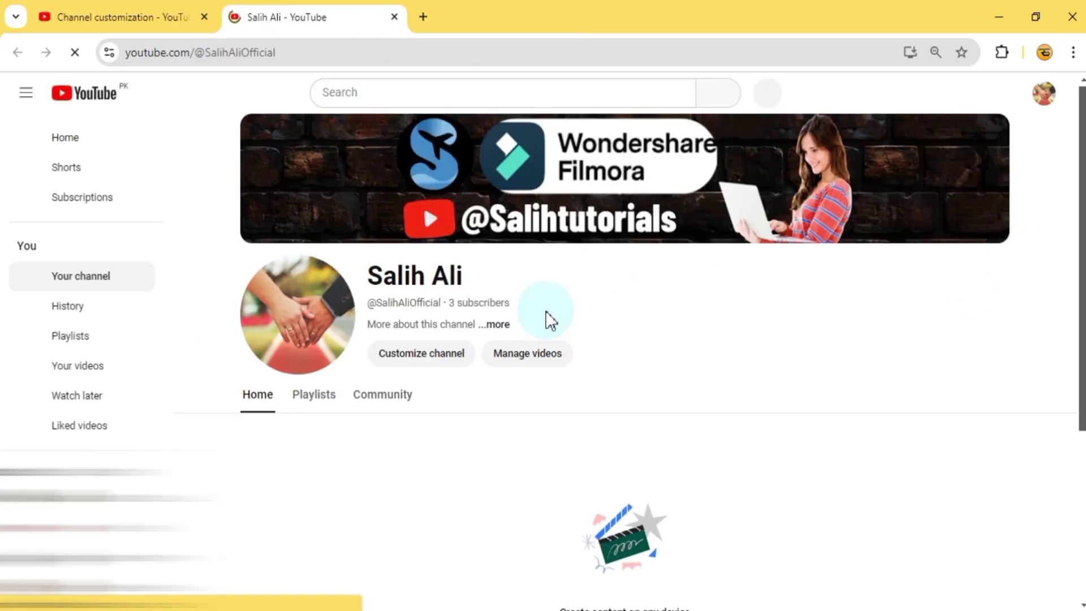